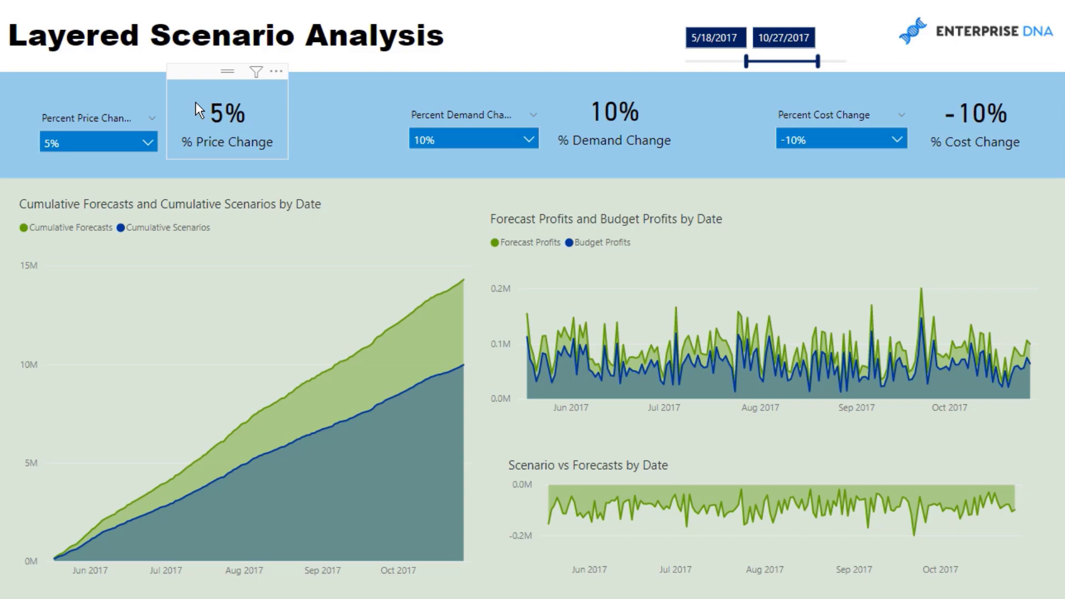
# Pick 15% in Percent Price Change, 2% in Percent Demand Changes and 15% in Percent Cost Change
pyautogui.click(148, 145)
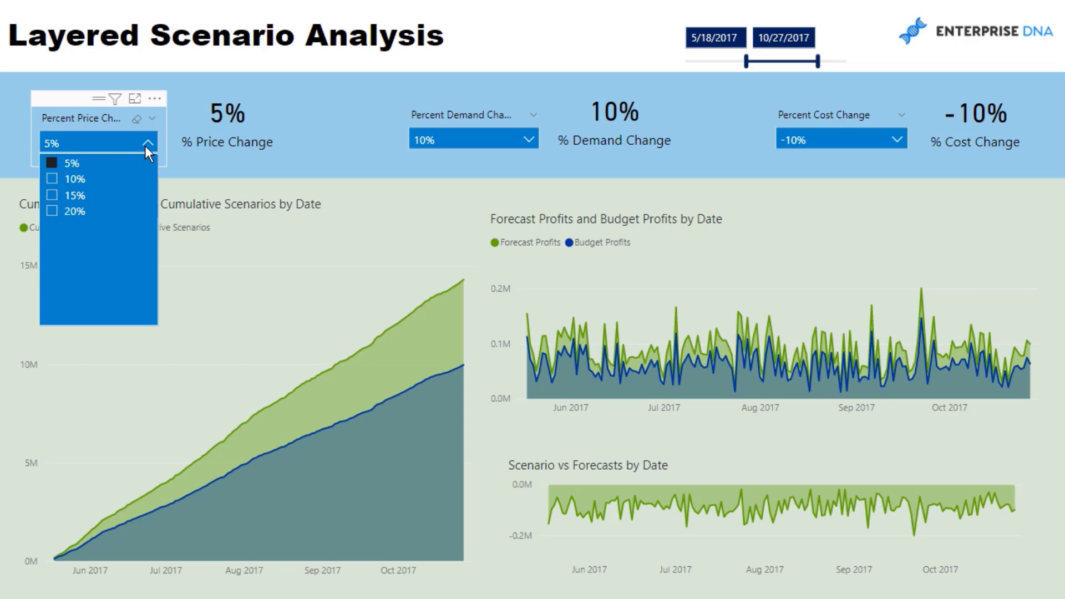
pyautogui.click(526, 135)
pyautogui.click(524, 134)
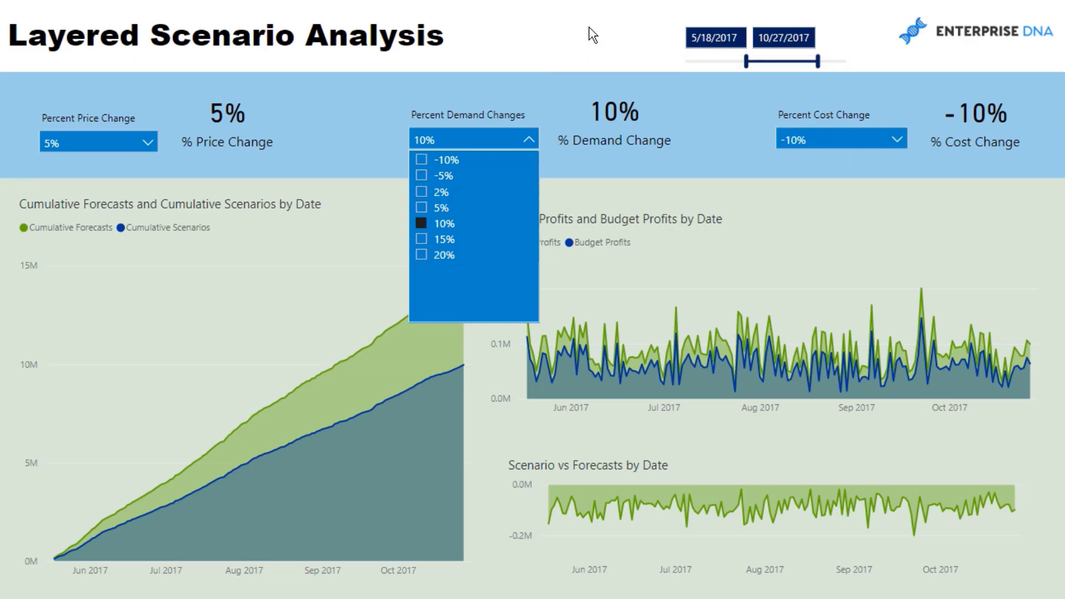
pyautogui.click(516, 36)
pyautogui.click(144, 143)
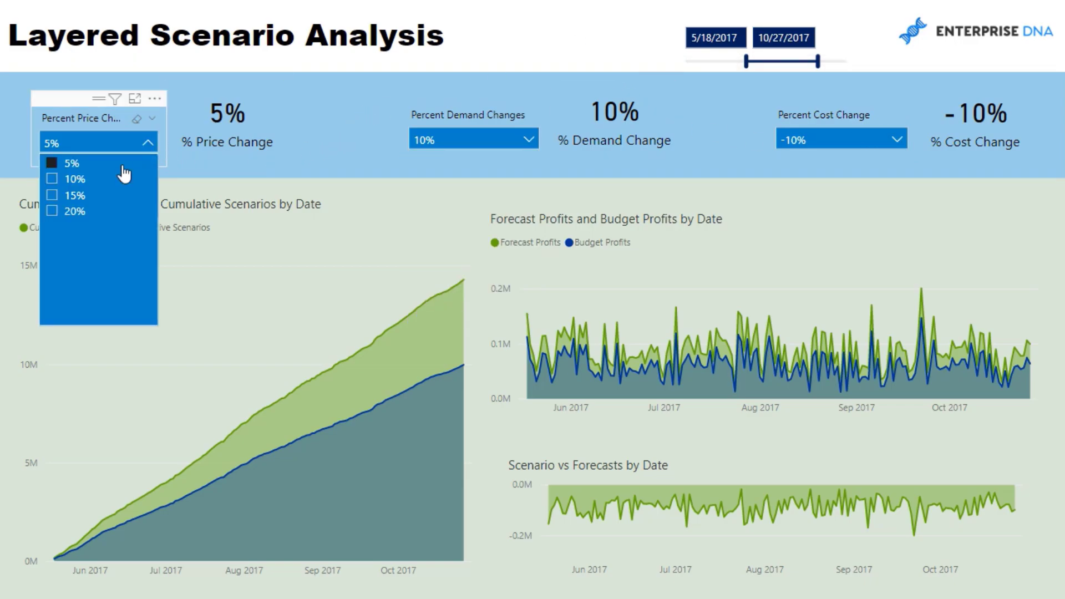
pyautogui.click(52, 196)
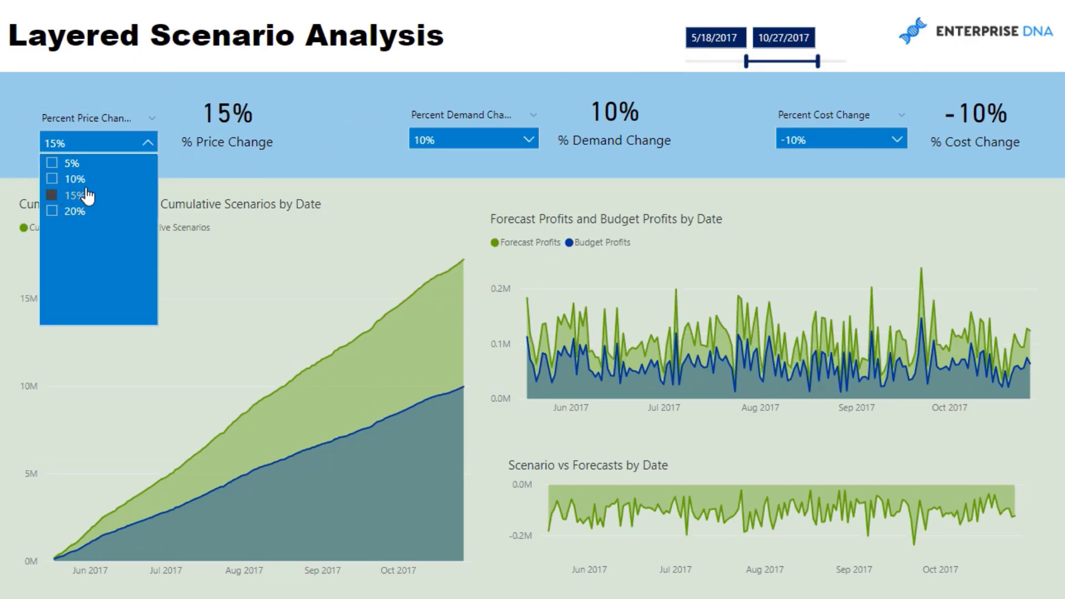
pyautogui.click(525, 133)
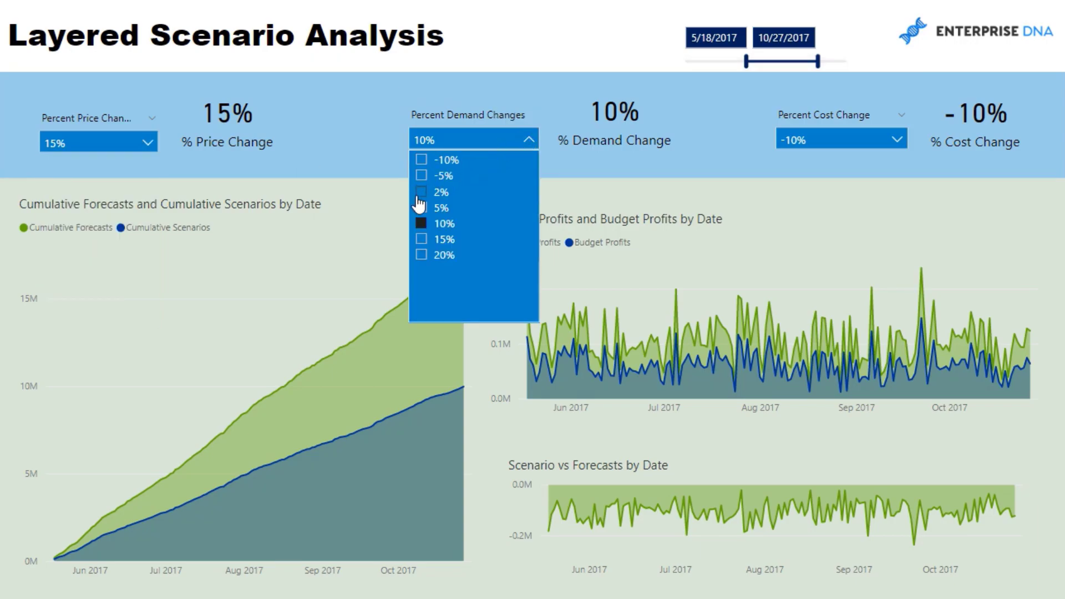
pyautogui.click(420, 193)
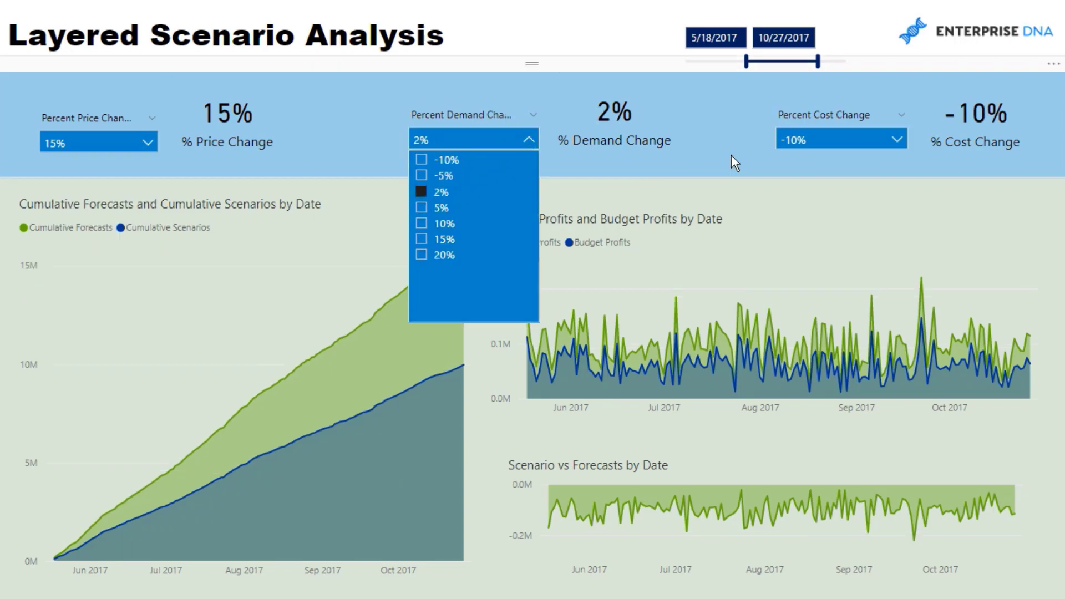
pyautogui.click(902, 139)
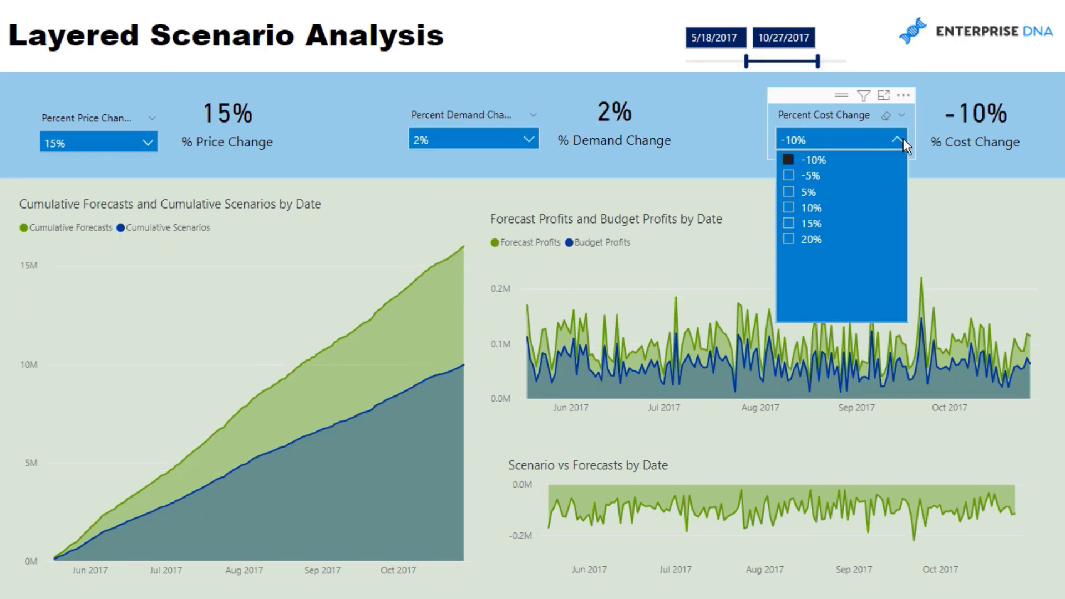
pyautogui.click(786, 224)
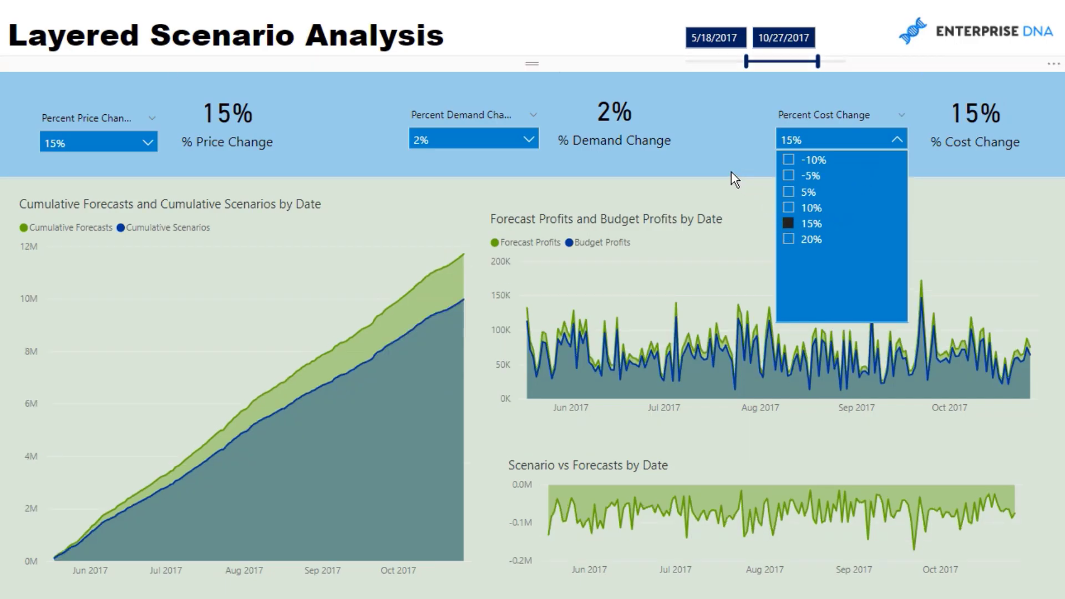
pyautogui.click(902, 139)
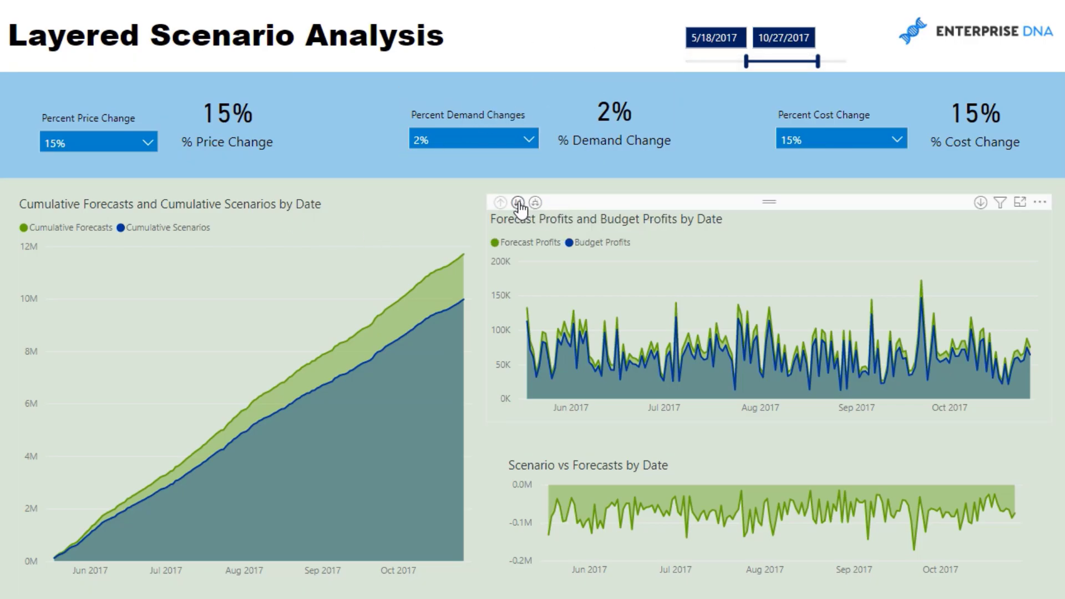
# Drill the Forecast and Budget Profits chart up from days to Month & Year
pyautogui.click(518, 203)
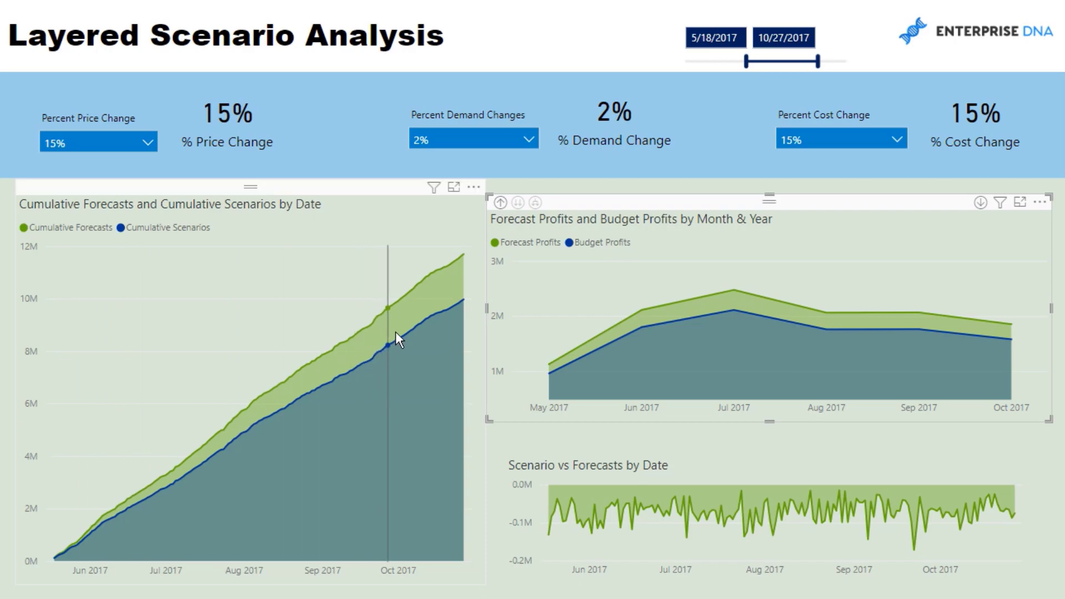
pyautogui.moveTo(408, 320)
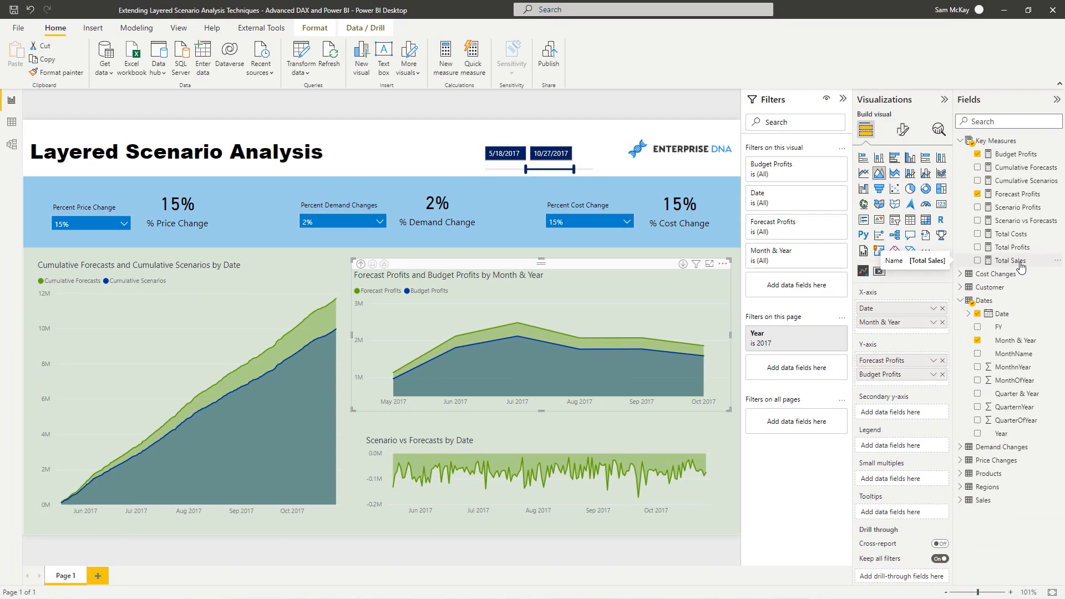
# Show the Total Sales DAX and highlight SUMX, the Sales table, Order Quantity and Unit Price
pyautogui.click(1011, 261)
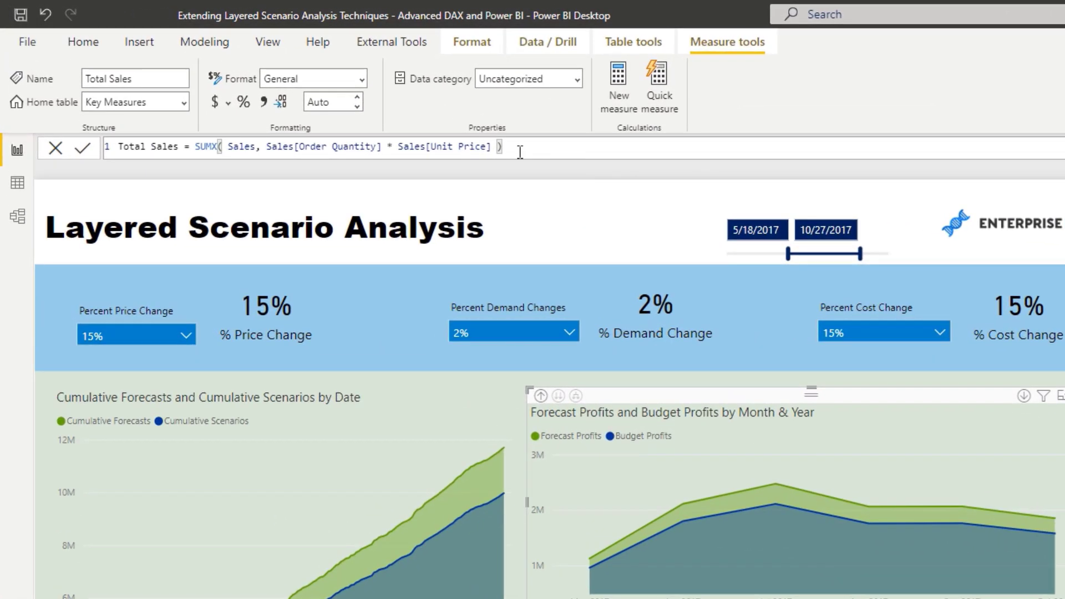
pyautogui.moveTo(520, 152); pyautogui.dragTo(129, 139)
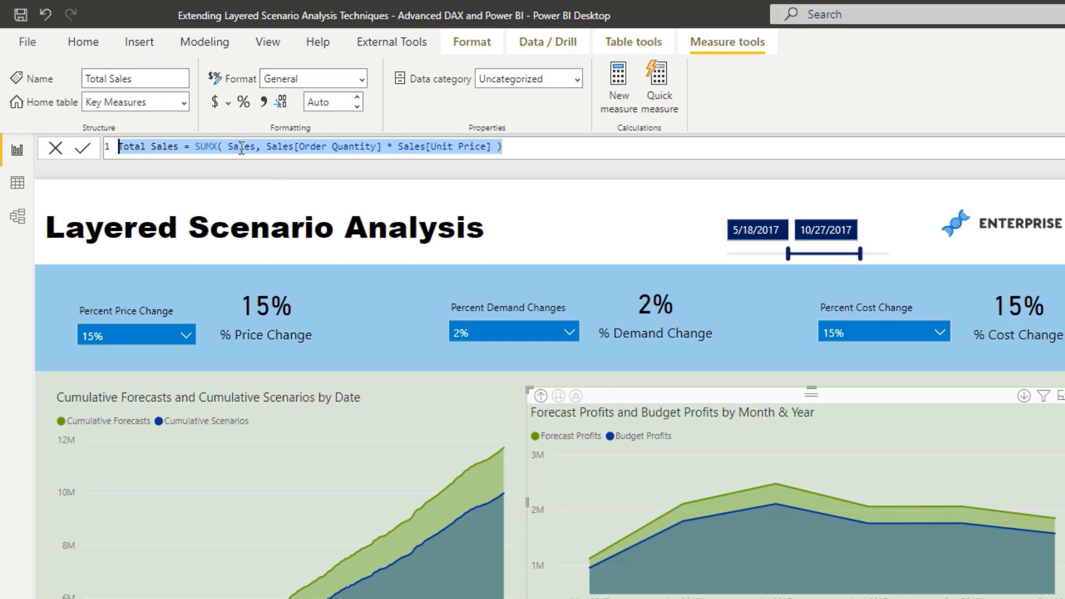
pyautogui.click(198, 147)
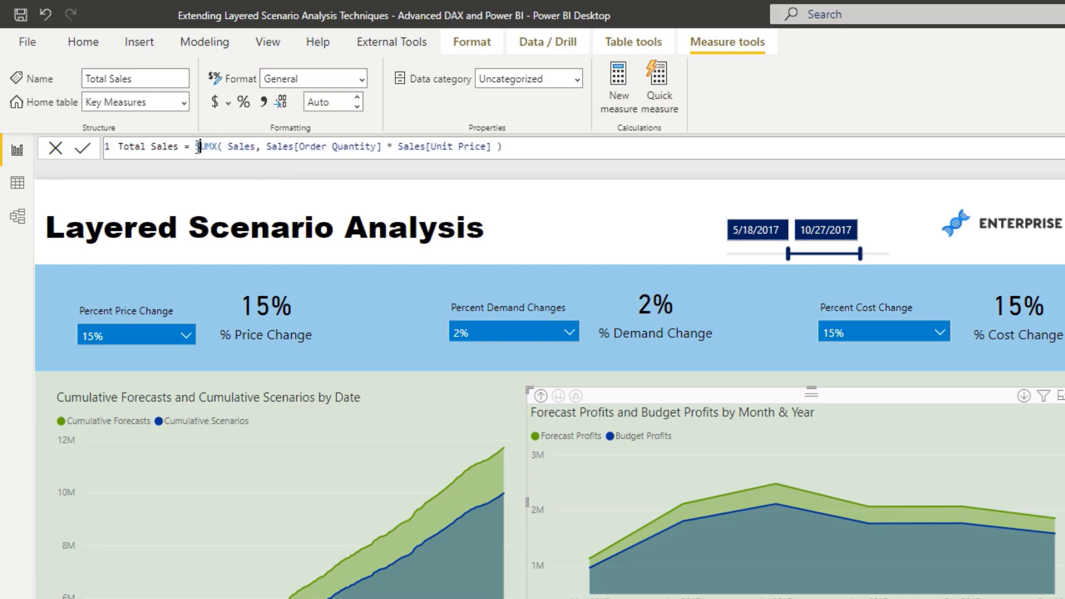
pyautogui.moveTo(196, 147); pyautogui.dragTo(224, 147)
pyautogui.moveTo(227, 147); pyautogui.dragTo(383, 150)
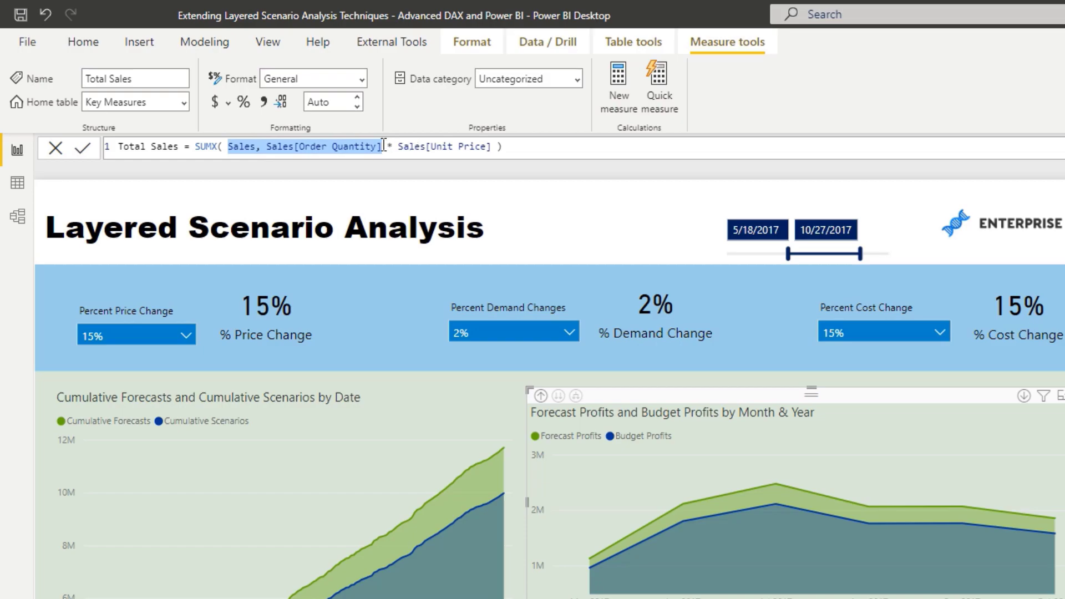
pyautogui.moveTo(383, 148); pyautogui.dragTo(267, 150)
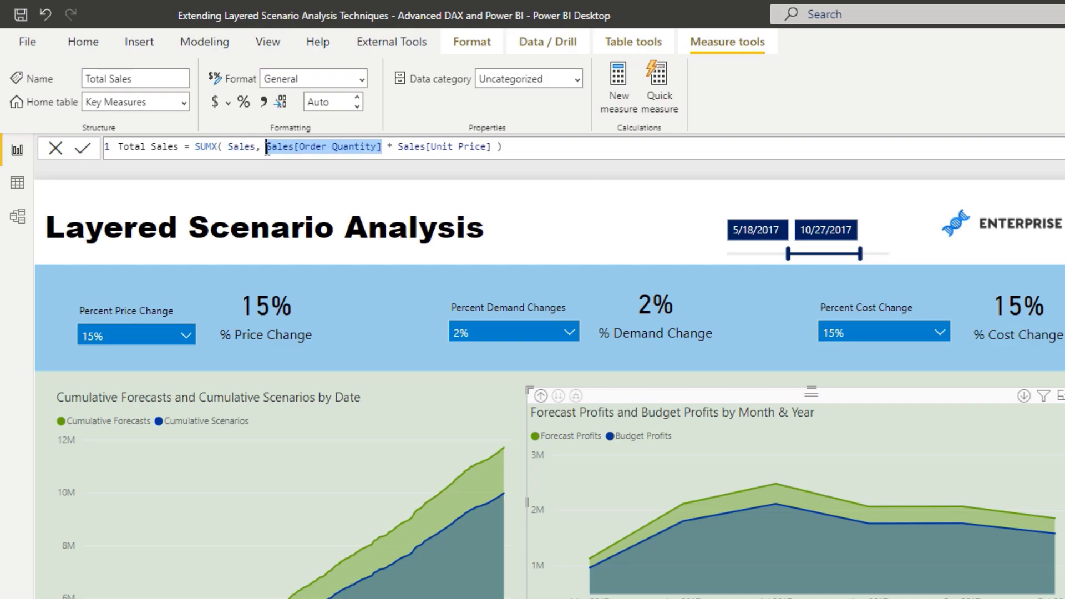
pyautogui.moveTo(396, 147); pyautogui.dragTo(500, 147)
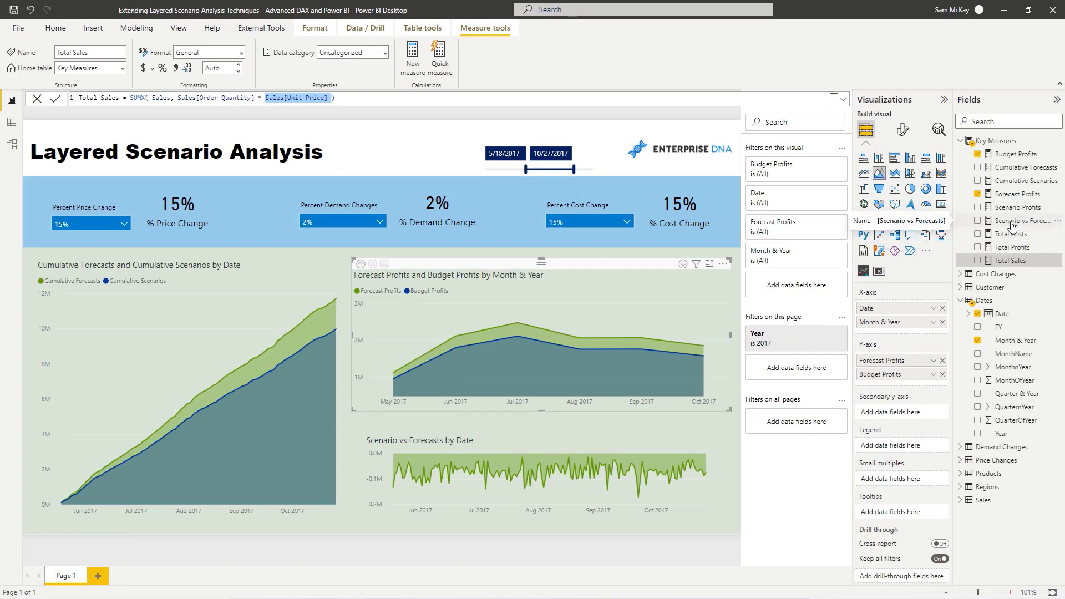
# Display the Scenario Profits formula, highlighting Order Quantity, % Price Change, % Demand Change and Total Unit Cost
pyautogui.click(1017, 207)
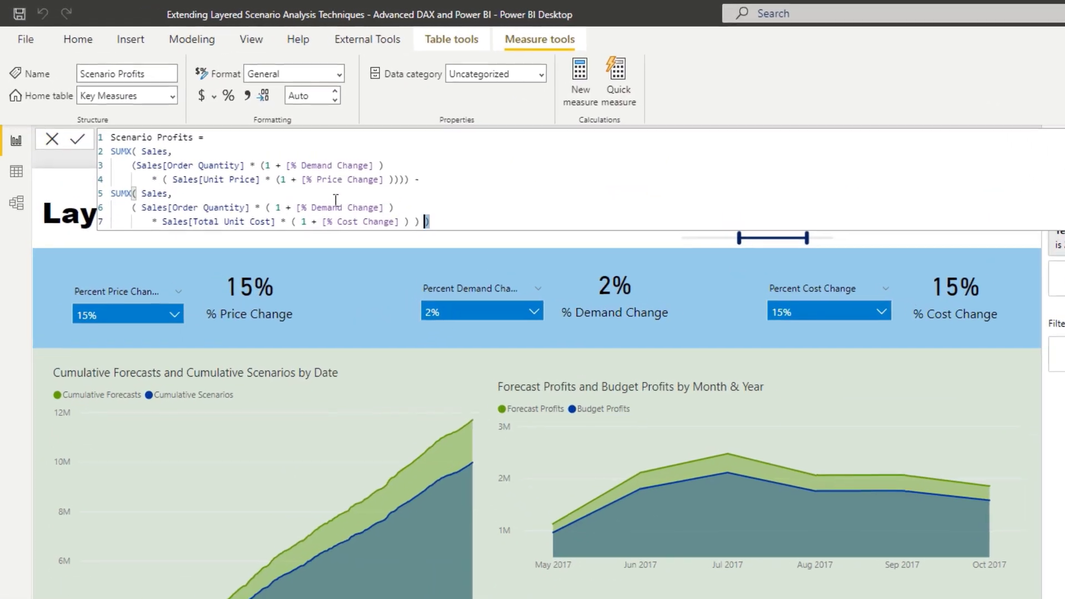
pyautogui.hotkey('ctrl', 'a')
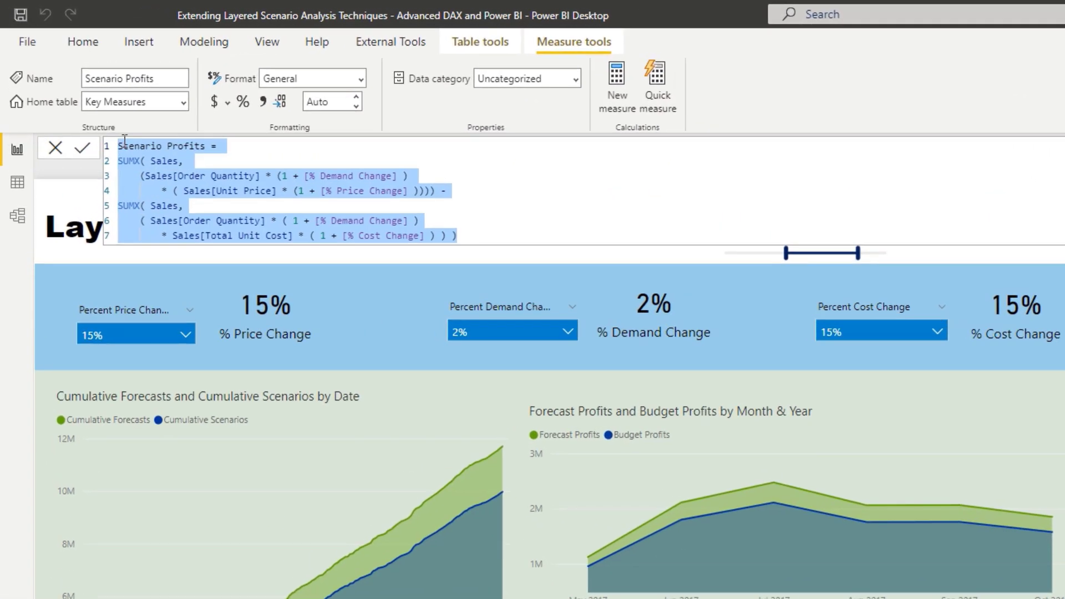
pyautogui.click(420, 177)
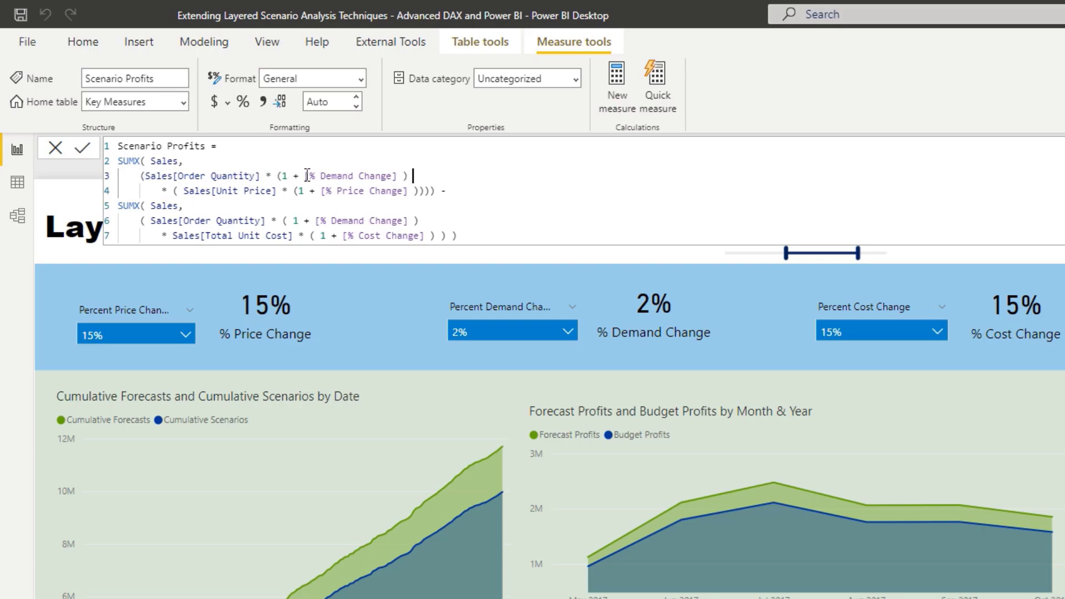
pyautogui.moveTo(140, 176); pyautogui.dragTo(261, 176)
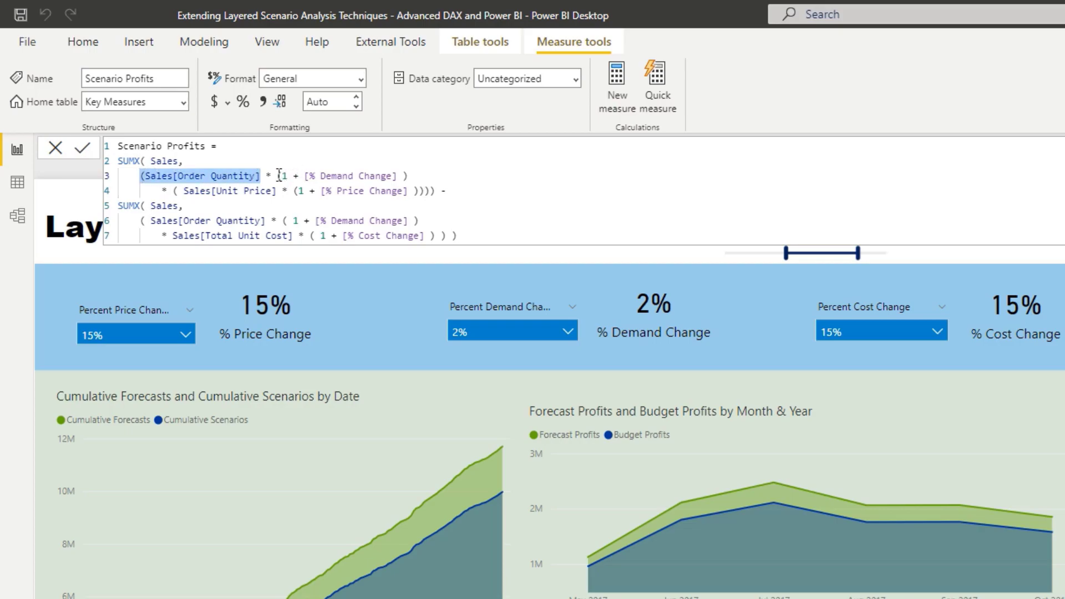
pyautogui.moveTo(323, 192); pyautogui.dragTo(413, 189)
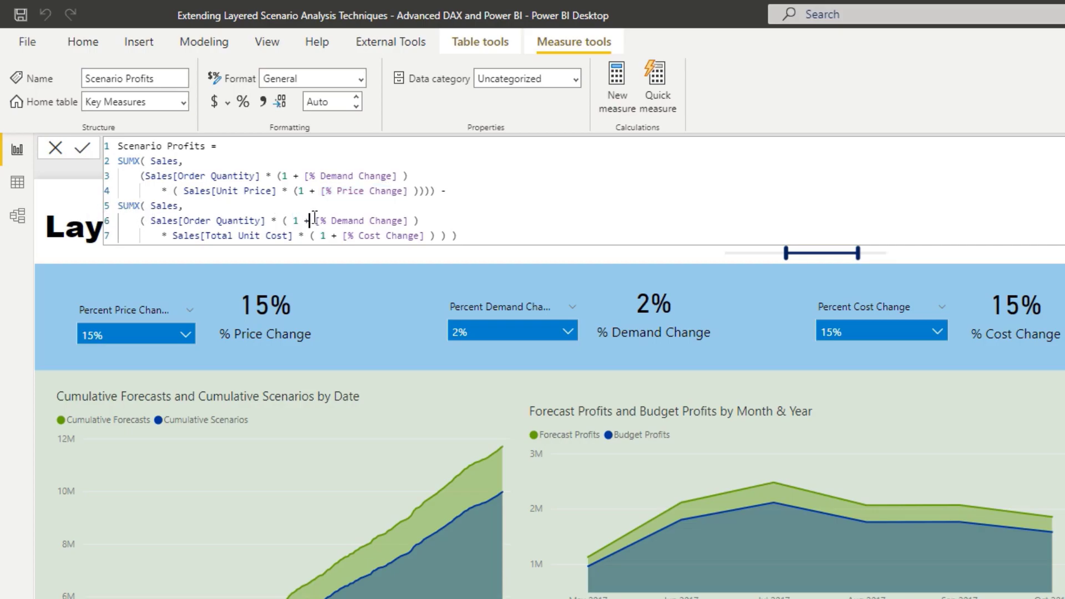
pyautogui.moveTo(310, 221); pyautogui.dragTo(413, 221)
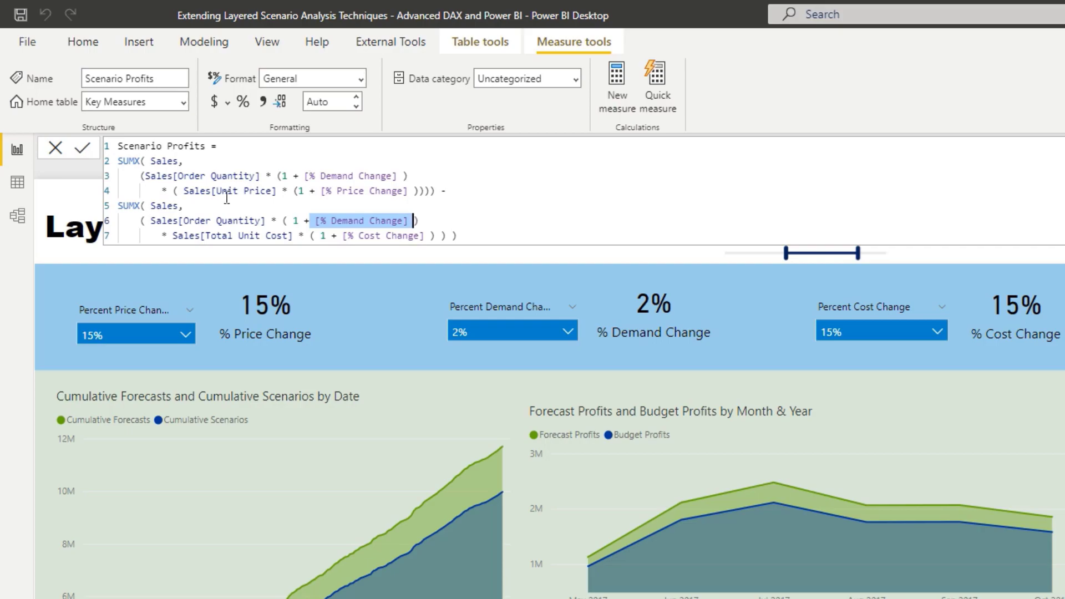
pyautogui.moveTo(161, 235); pyautogui.dragTo(294, 236)
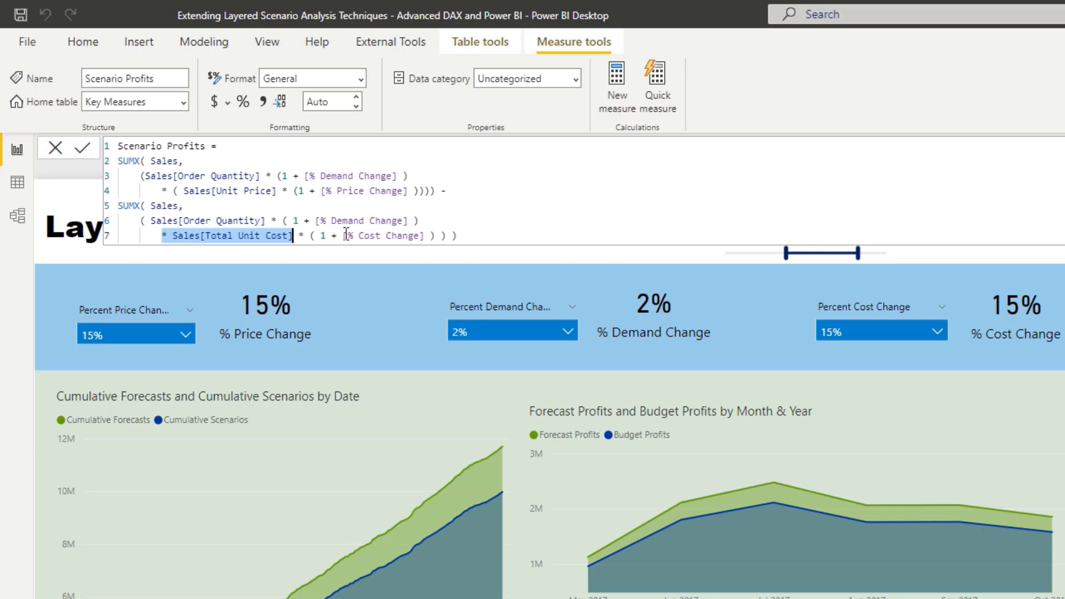
pyautogui.click(463, 192)
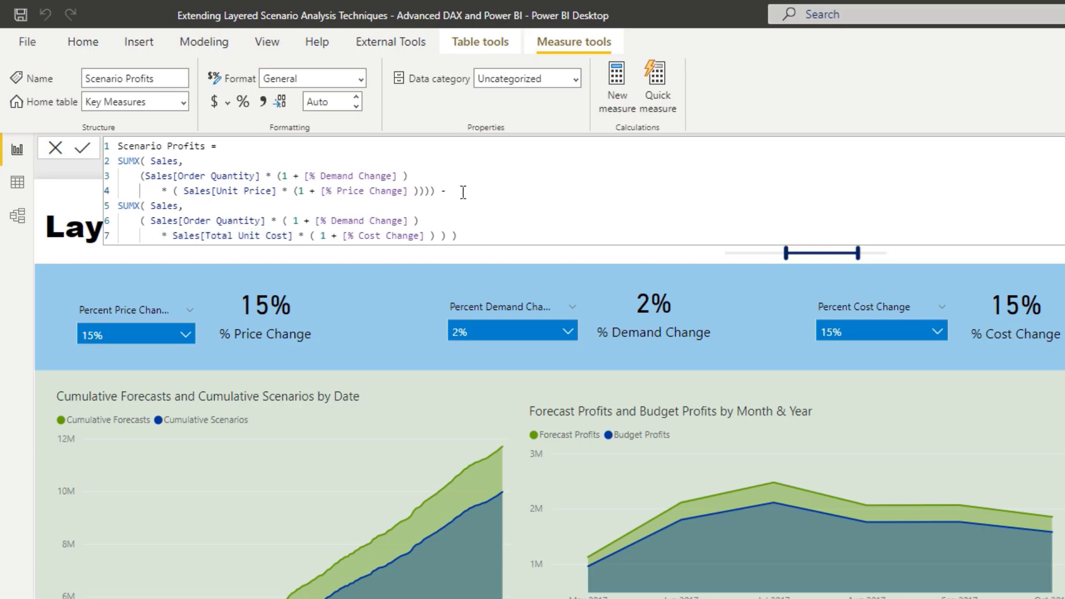
# Add the comment '// This is the sales side of the equation' after line 4
pyautogui.press('Return')
pyautogui.press('BackSpace')
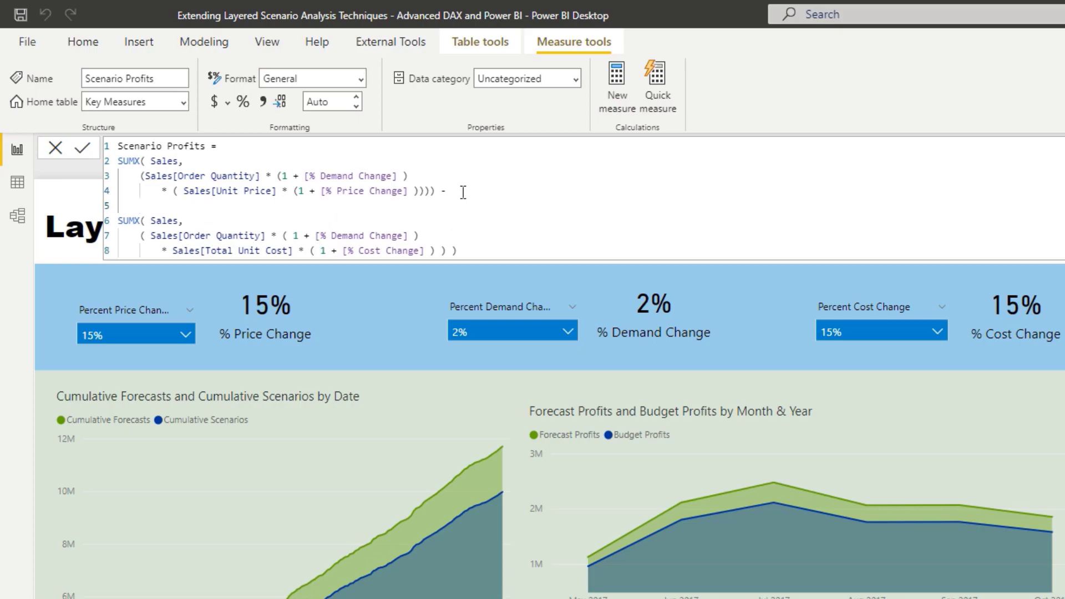
pyautogui.write('// This is the sales si')
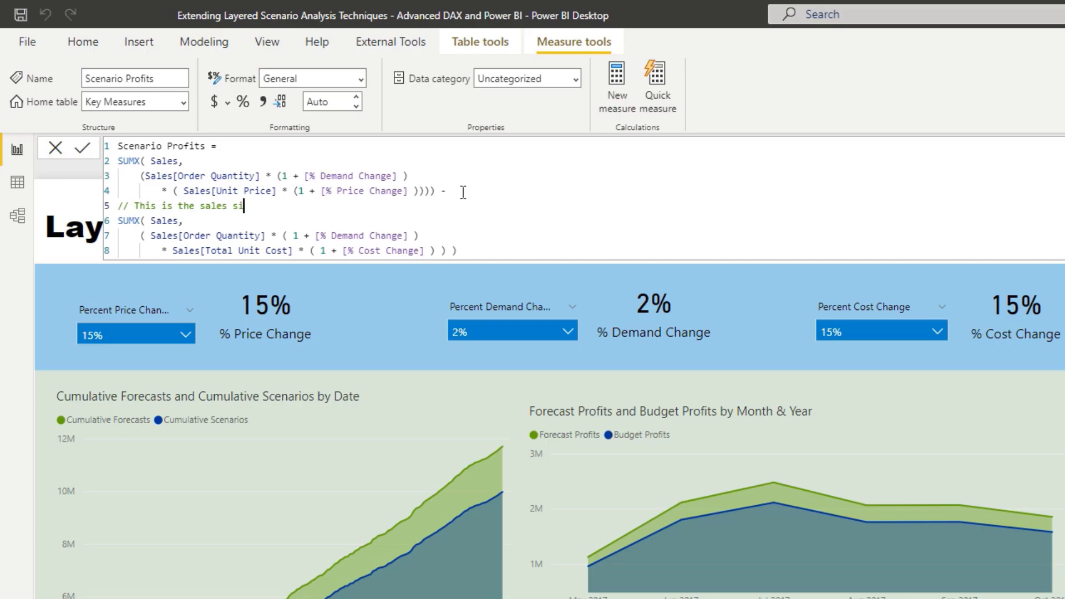
pyautogui.write('de of the equation')
# Add '// this is the cost side of the equatio' below the cost calculation and commit the measure
pyautogui.click(482, 249)
pyautogui.hotkey('shift', 'Return')
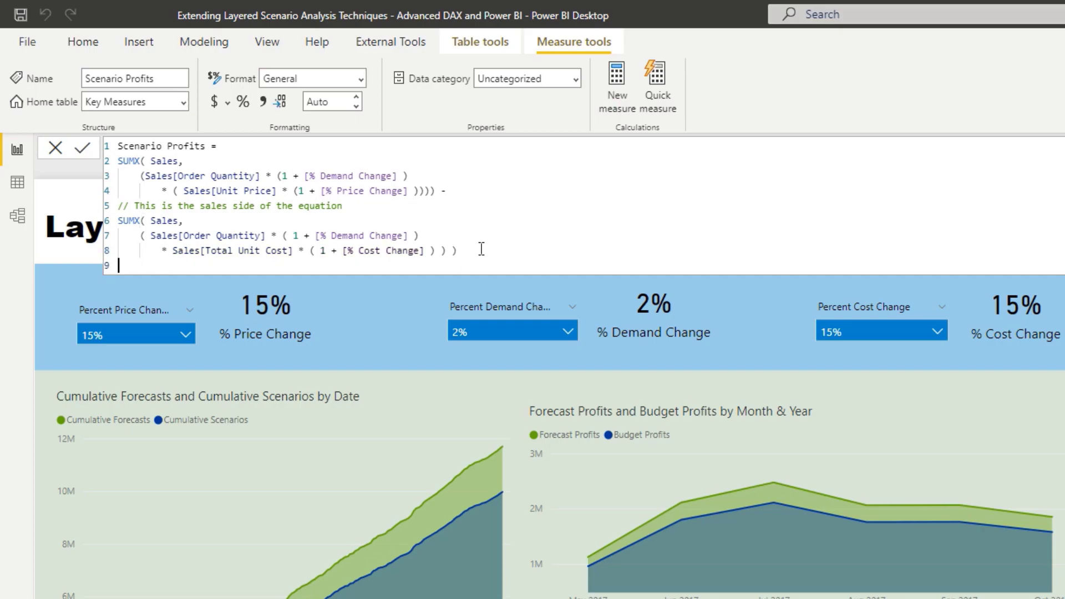
pyautogui.write('// this is the cost side')
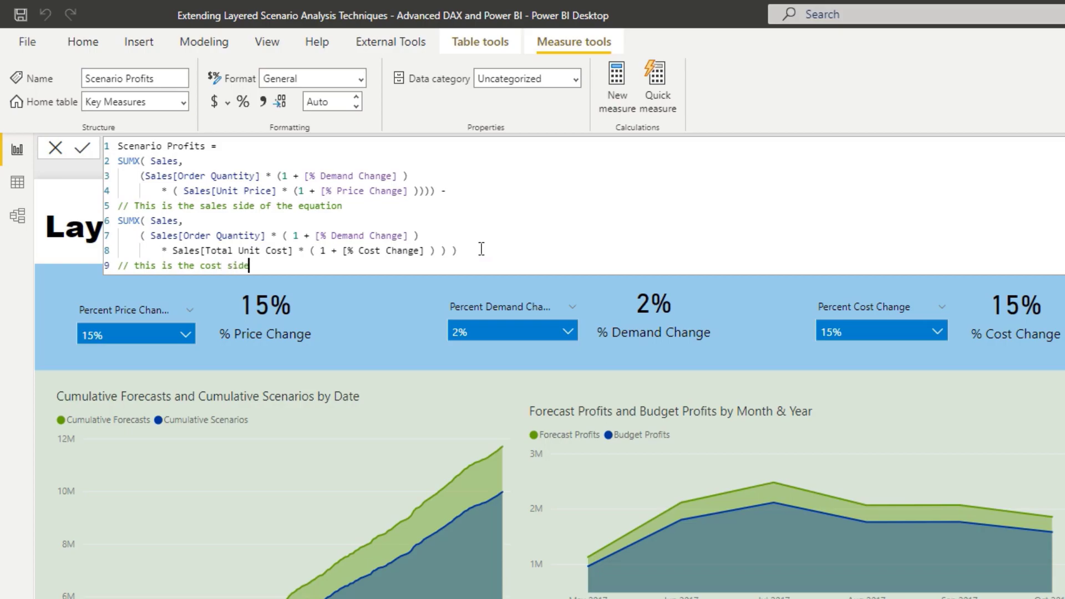
pyautogui.write(' of the equation')
pyautogui.press('Return')
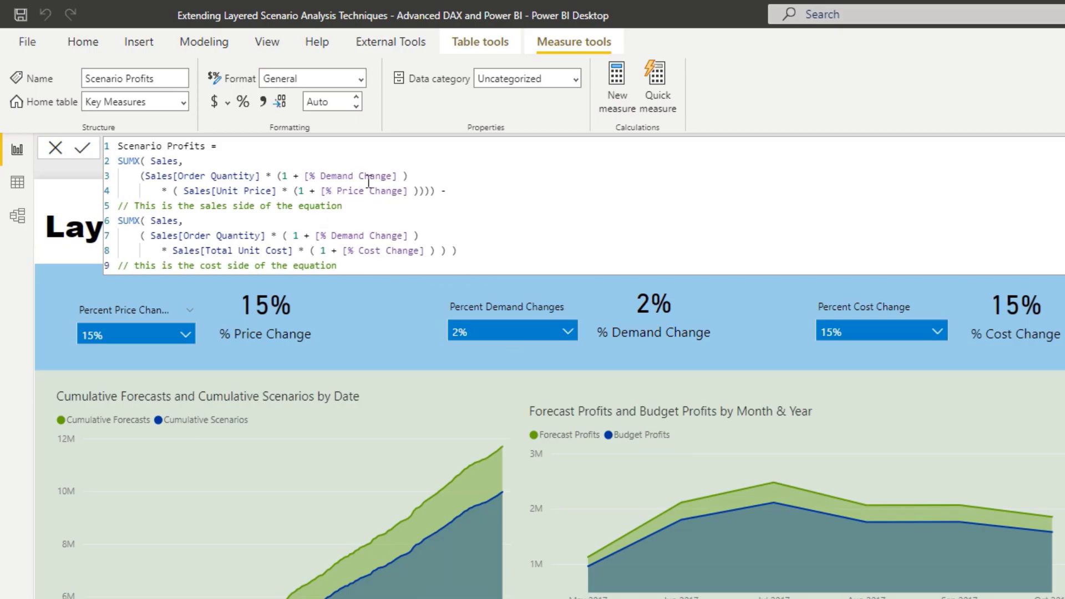
pyautogui.moveTo(410, 176); pyautogui.dragTo(301, 177)
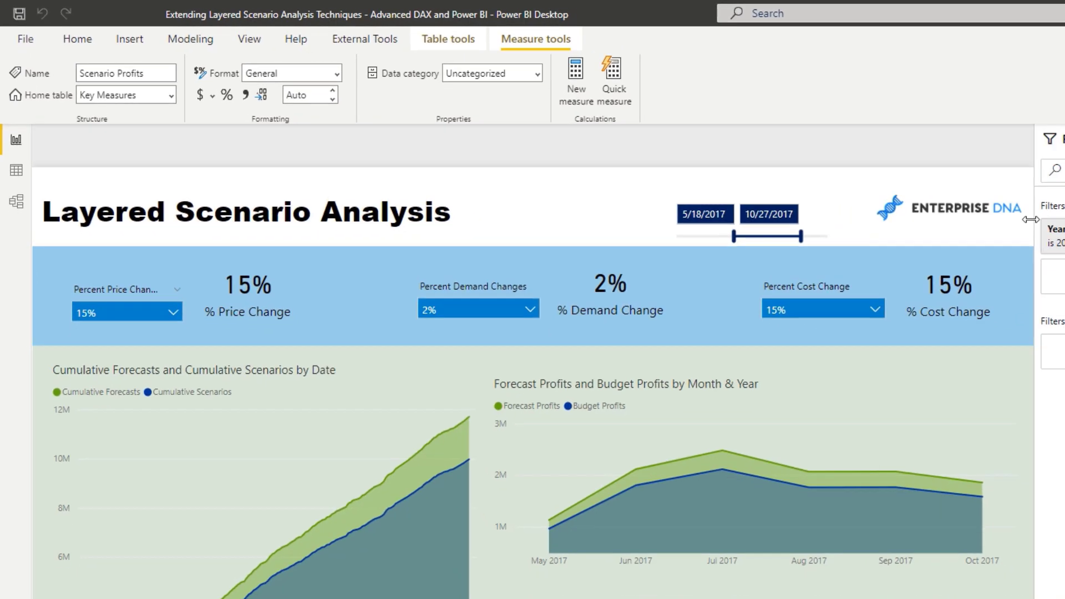
# Close the formula bar and narrow the date slicer to 6/6/2017 through 9/16/2017
pyautogui.click(687, 278)
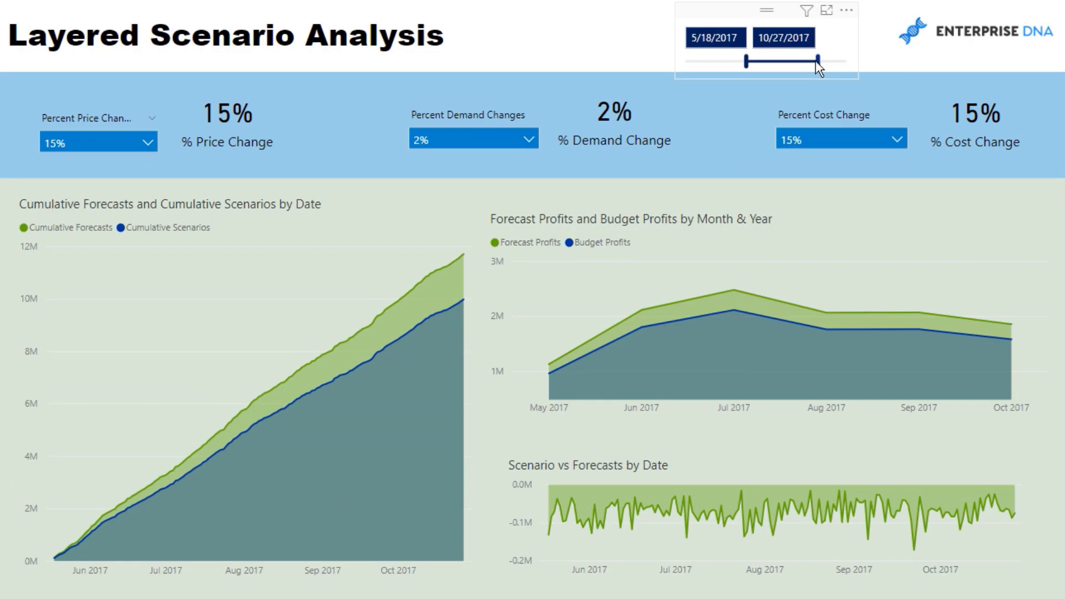
pyautogui.moveTo(816, 61); pyautogui.dragTo(754, 61)
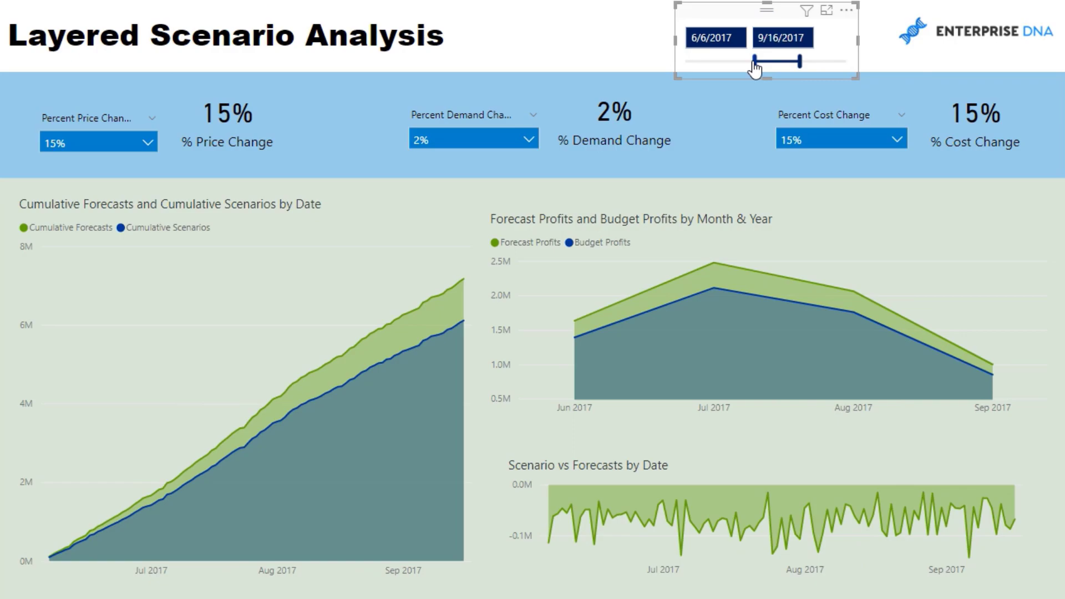
pyautogui.click(525, 39)
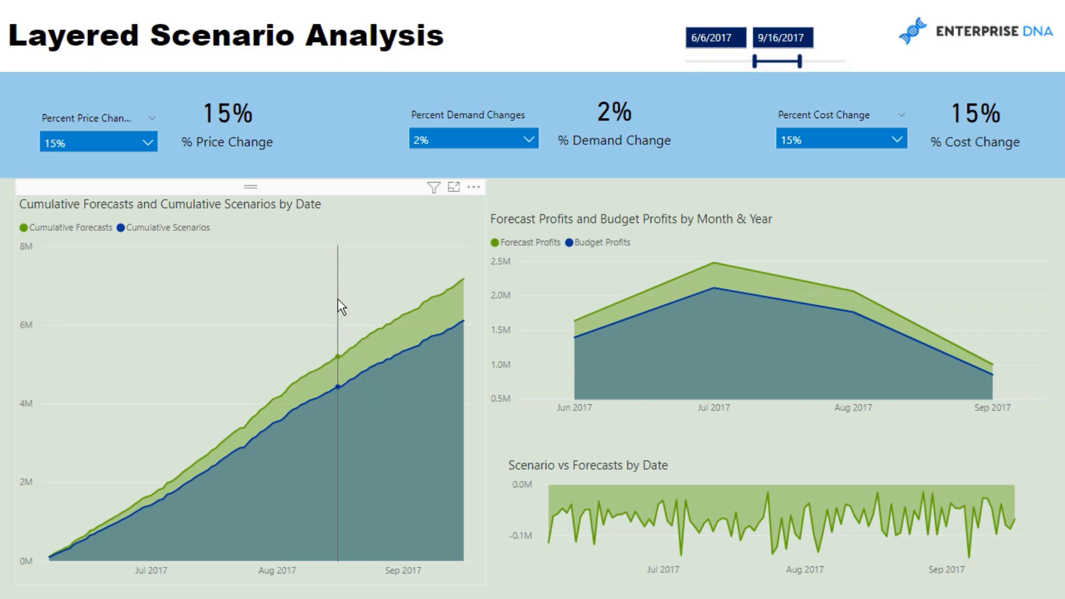
pyautogui.moveTo(340, 304)
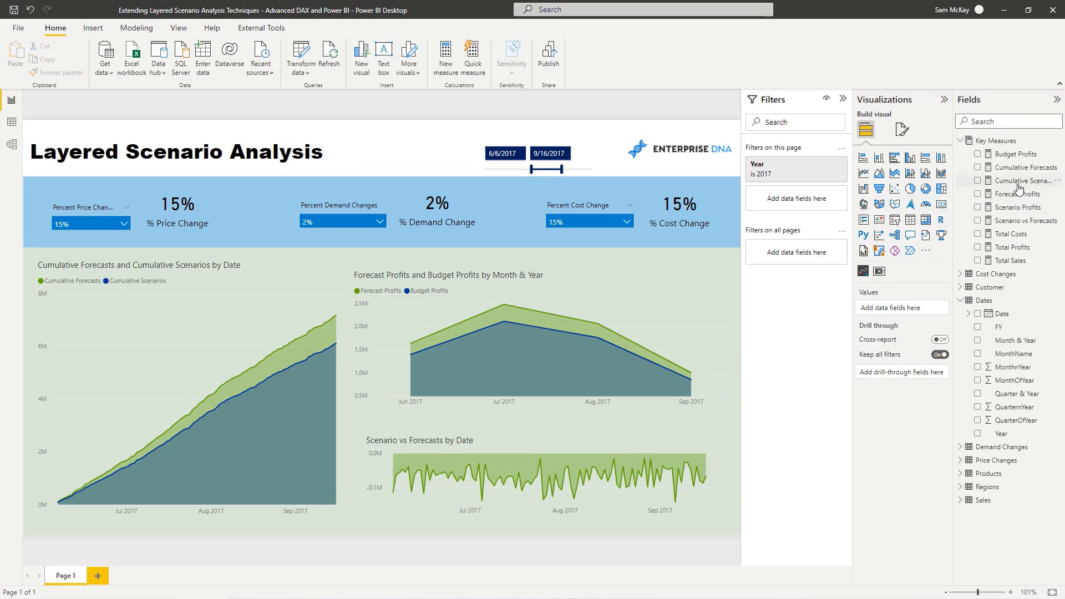
# Inspect the Cumulative Scenarios formula's [Budget Profits] reference, then the full Scenario Profits formula
pyautogui.click(1018, 183)
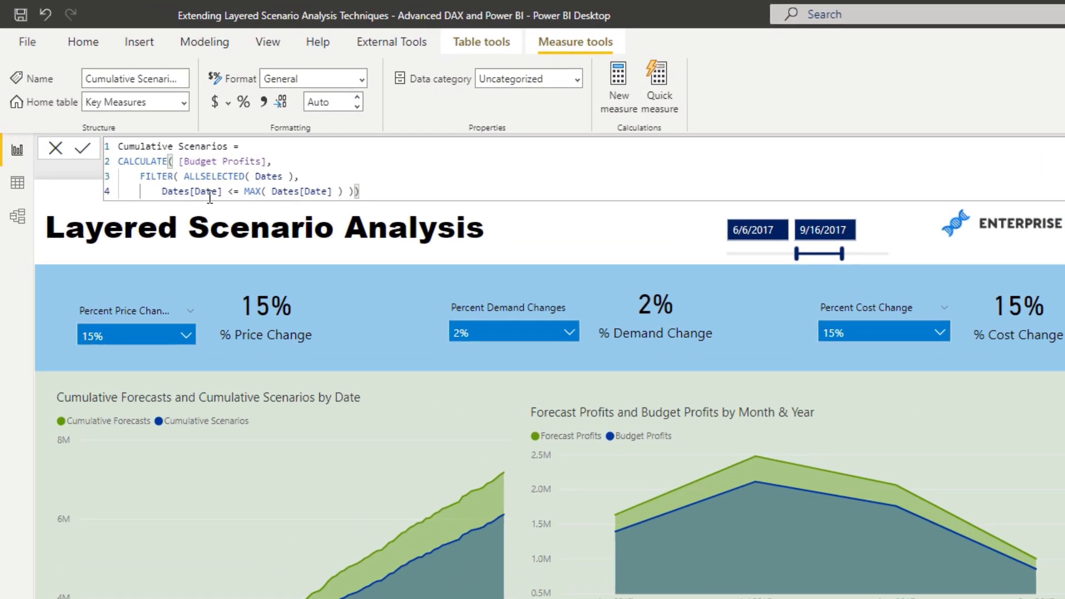
pyautogui.moveTo(272, 162); pyautogui.dragTo(180, 167)
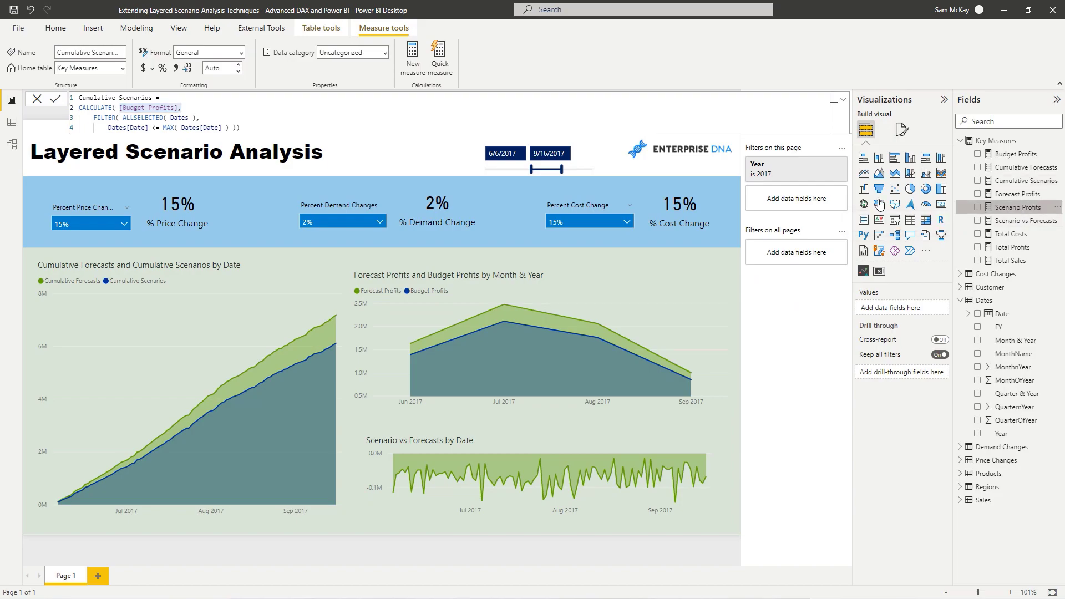
pyautogui.click(1018, 207)
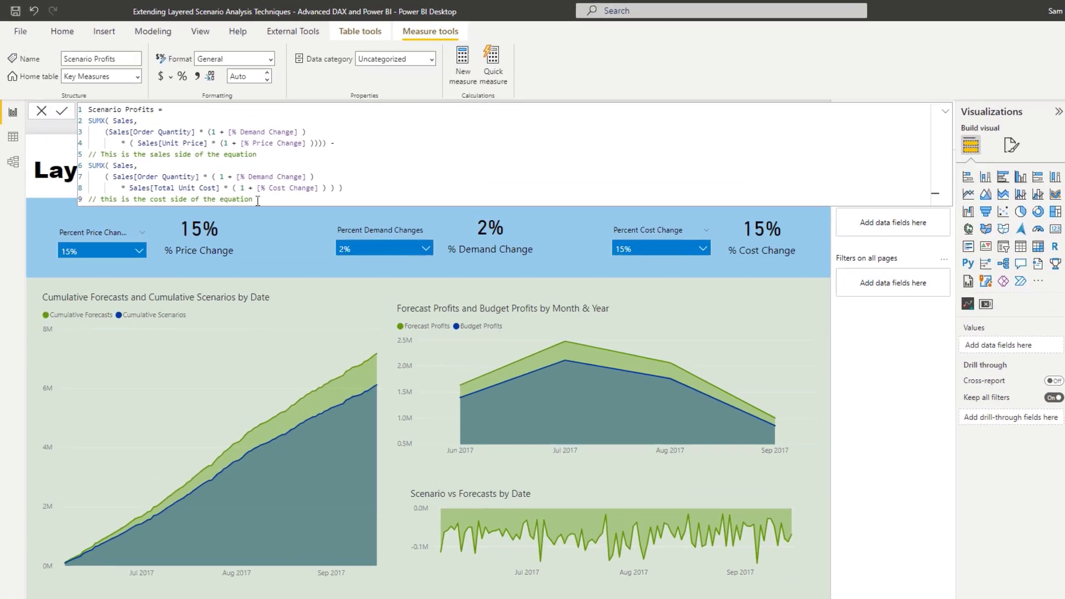
pyautogui.moveTo(227, 179); pyautogui.dragTo(65, 106)
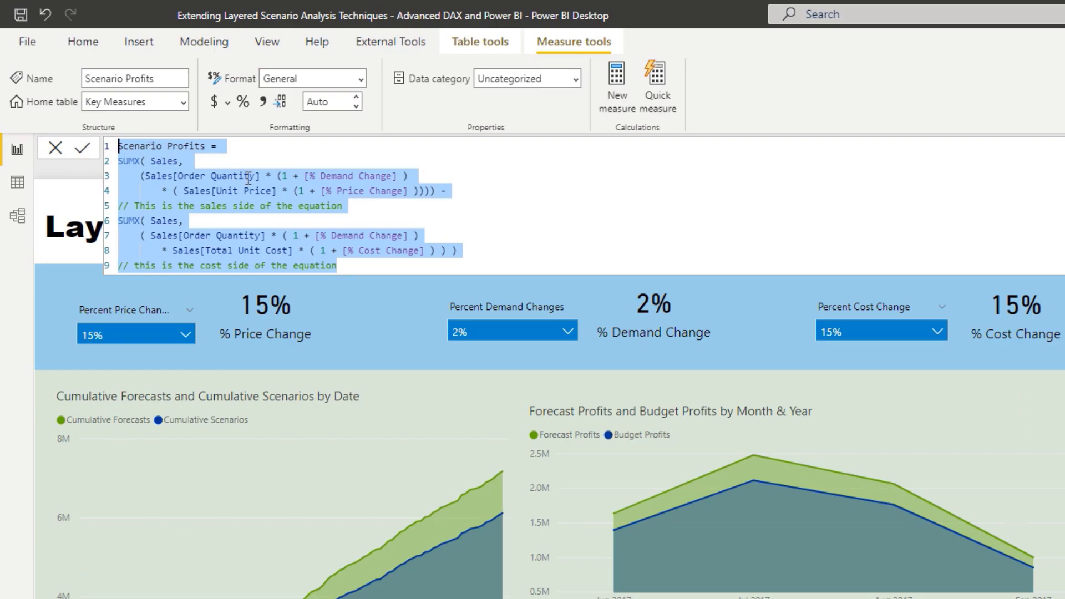
pyautogui.click(293, 157)
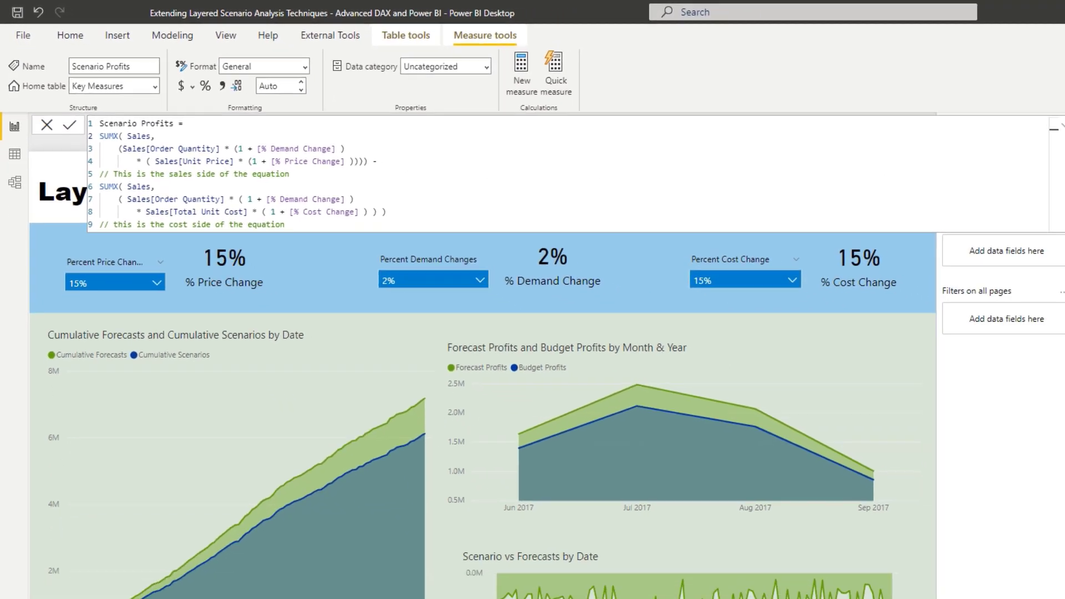
# Inspect Forecast Profits' [Scenario Profits] reference and Budget Profits' one-year-back DATEADD shift
pyautogui.click(1016, 153)
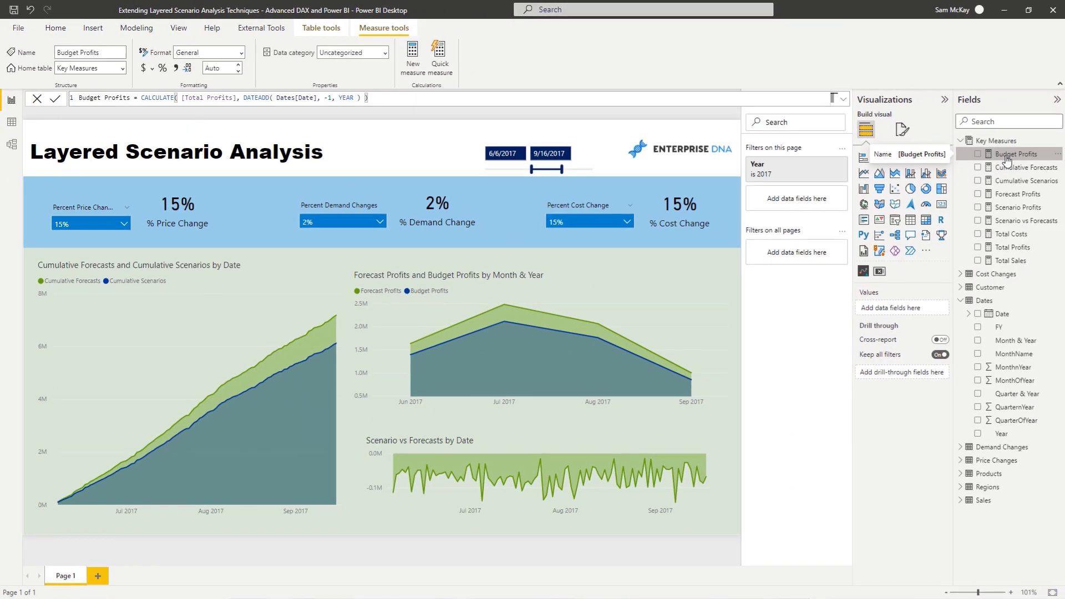
pyautogui.click(1015, 194)
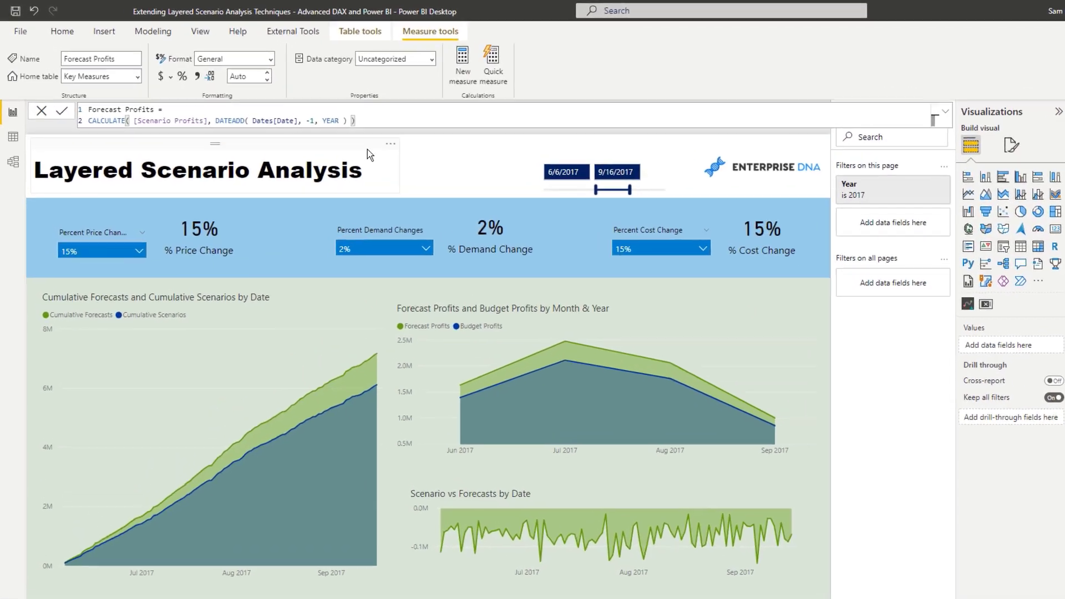
pyautogui.moveTo(185, 108); pyautogui.dragTo(148, 108)
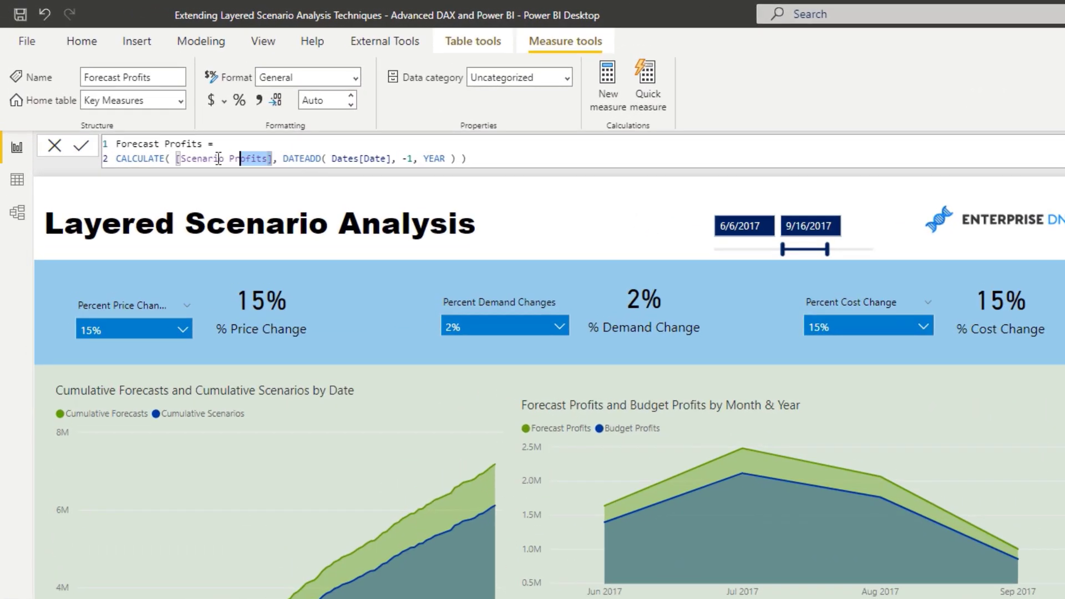
pyautogui.moveTo(283, 159); pyautogui.dragTo(460, 162)
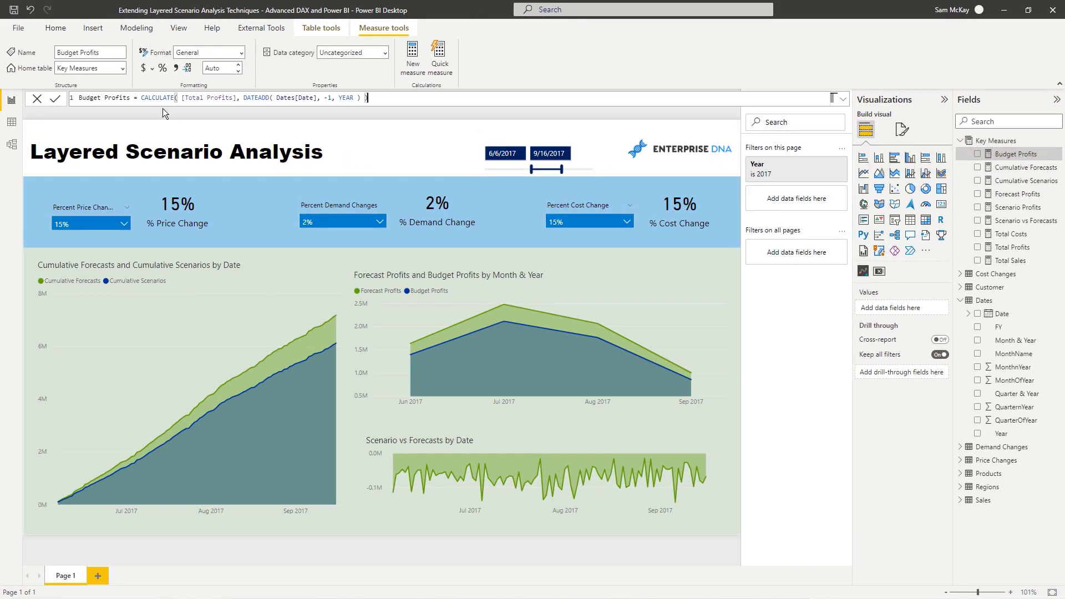
pyautogui.tripleClick(78, 97)
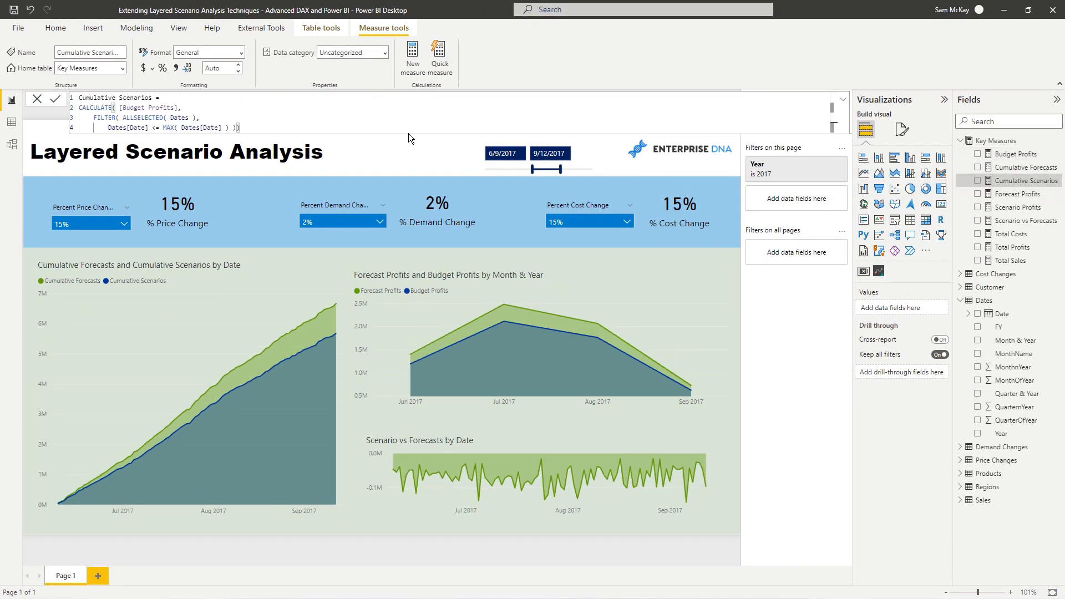
# Set the Percent Demand Changes slicer to 15%
pyautogui.moveTo(239, 128); pyautogui.dragTo(78, 97)
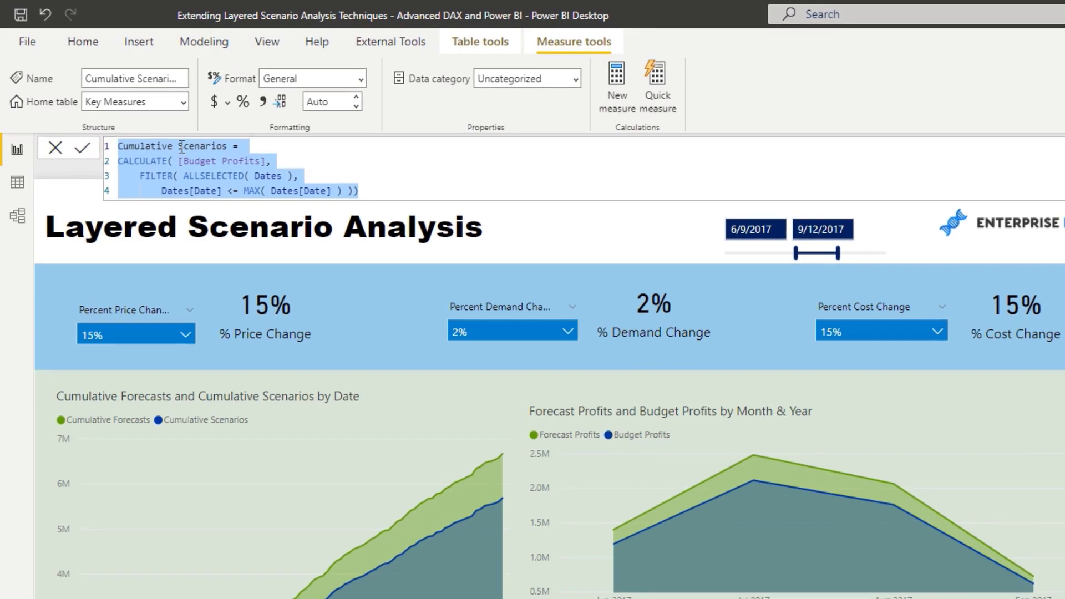
pyautogui.click(319, 170)
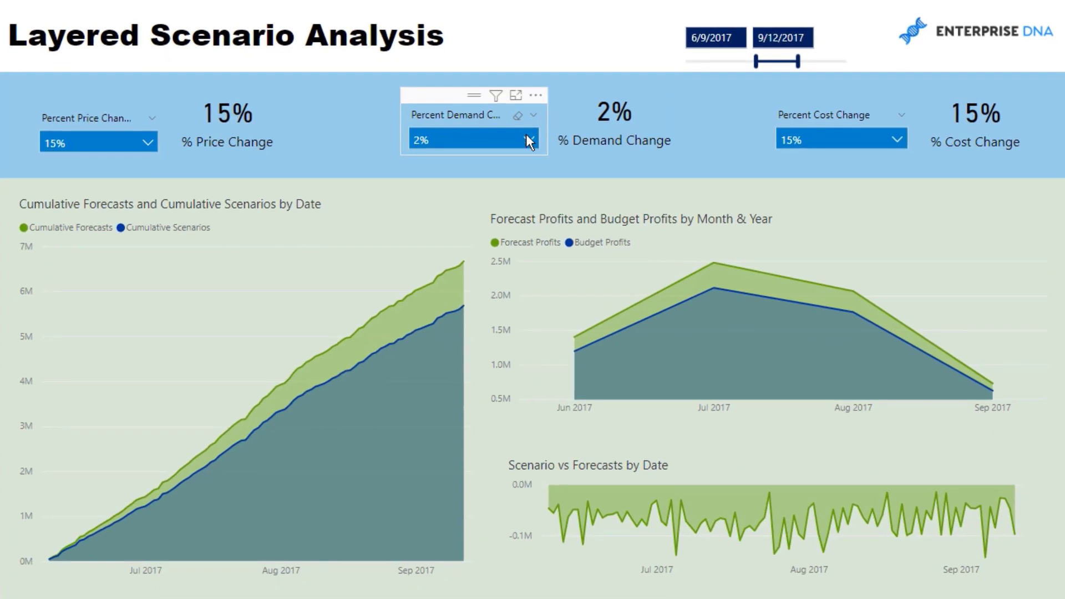
pyautogui.click(563, 329)
pyautogui.click(422, 208)
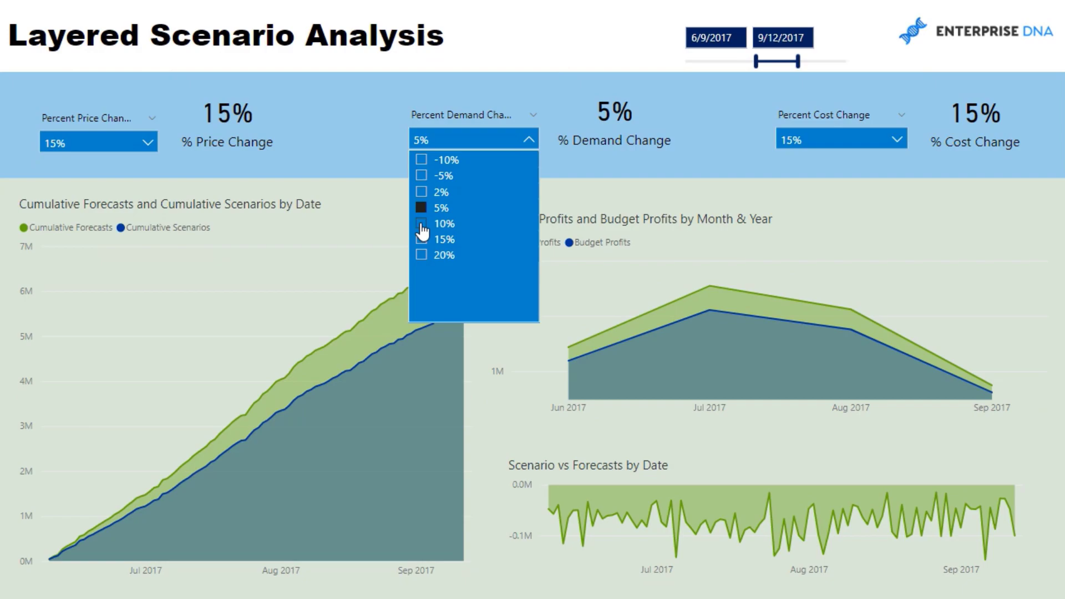
pyautogui.click(422, 223)
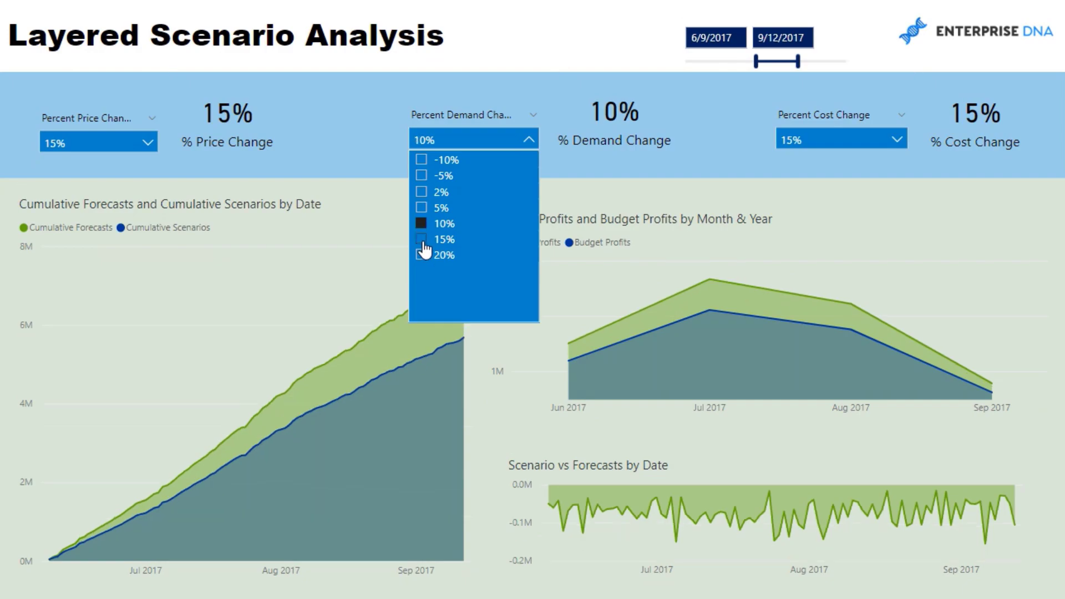
pyautogui.click(422, 239)
# Set the cost change slicer to 20% and the price change slicer to 10%
pyautogui.click(896, 139)
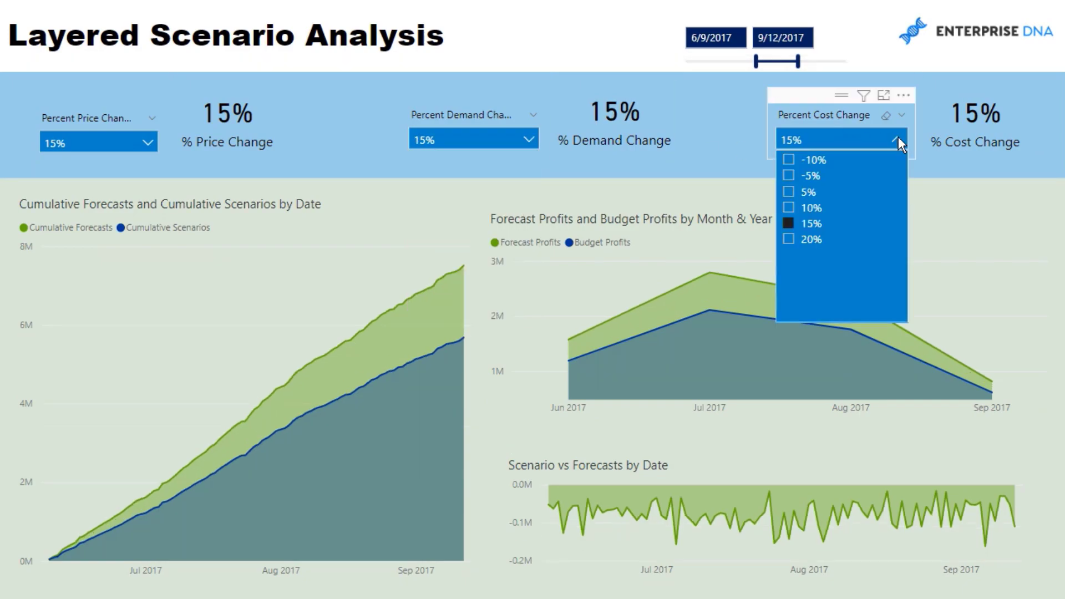
pyautogui.click(789, 192)
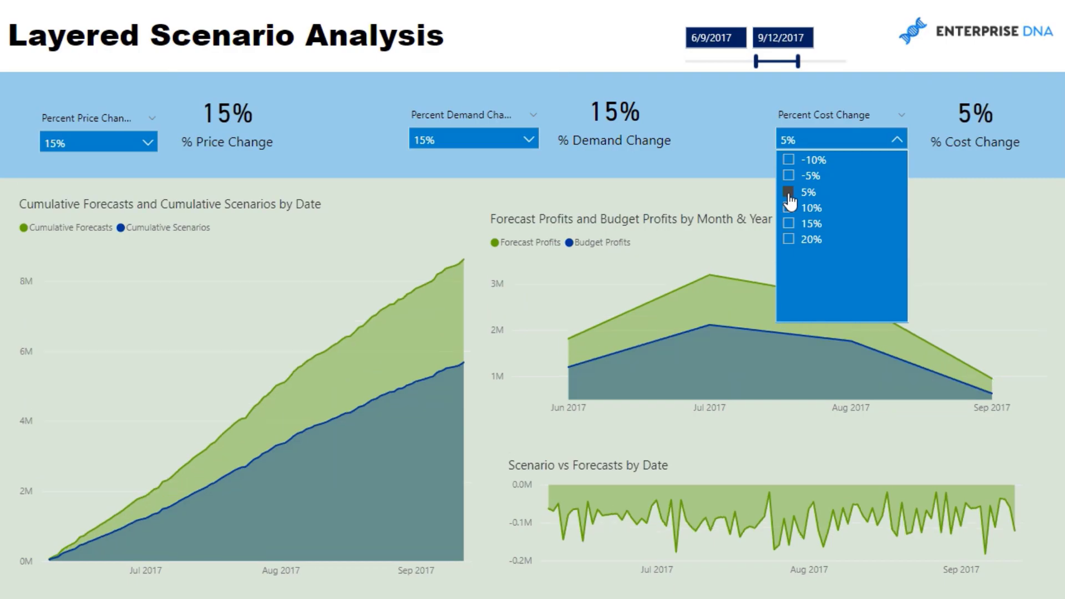
pyautogui.click(790, 176)
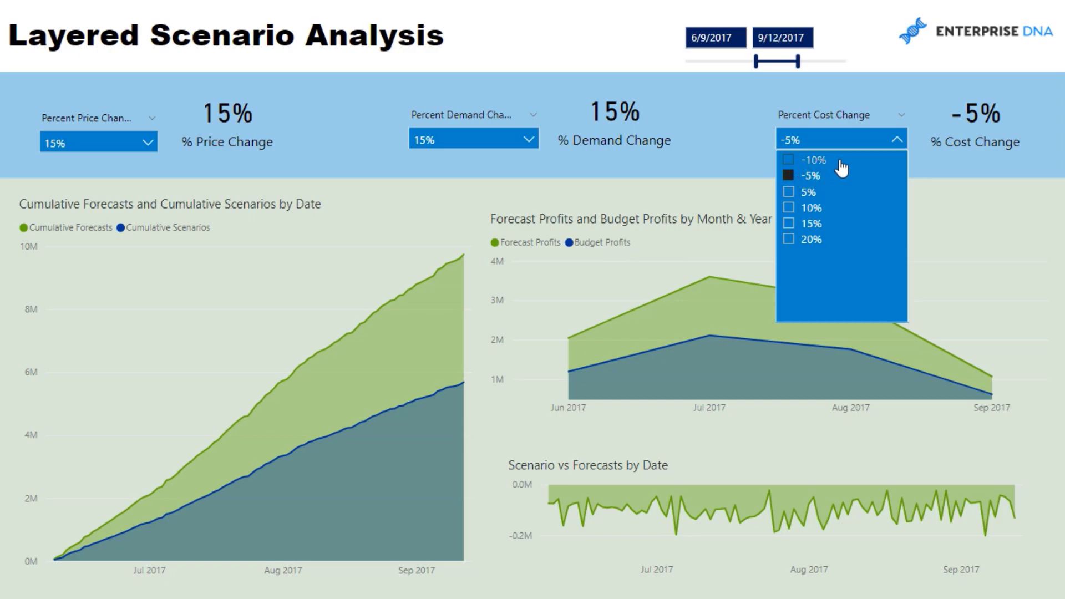
pyautogui.click(790, 224)
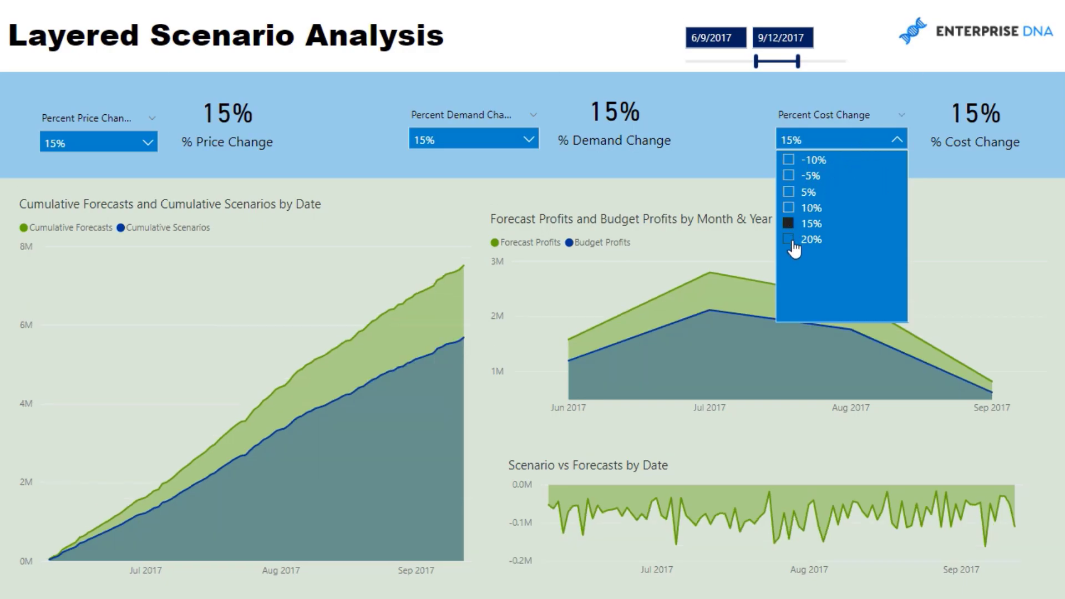
pyautogui.click(790, 240)
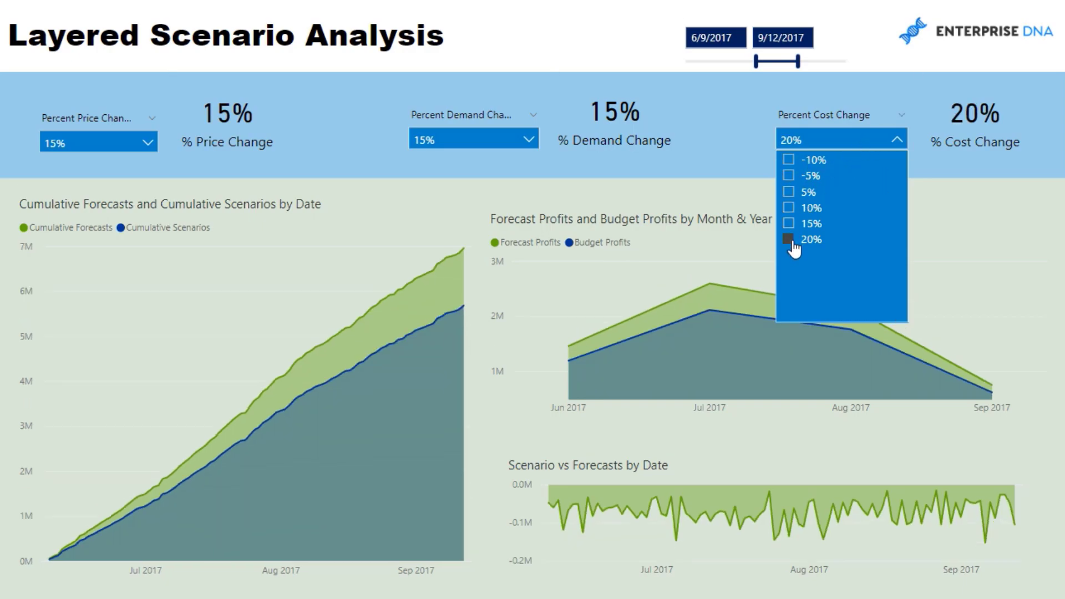
pyautogui.click(147, 143)
pyautogui.click(52, 179)
pyautogui.click(895, 136)
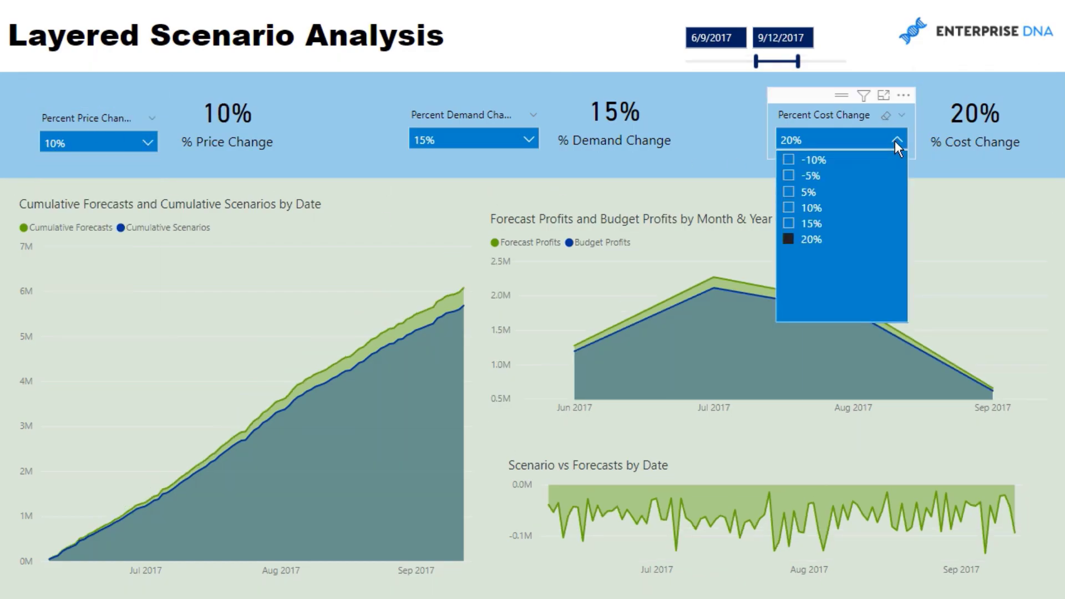
# Set the date slicer range to 2/10/2017 through 8/6/2017
pyautogui.click(619, 41)
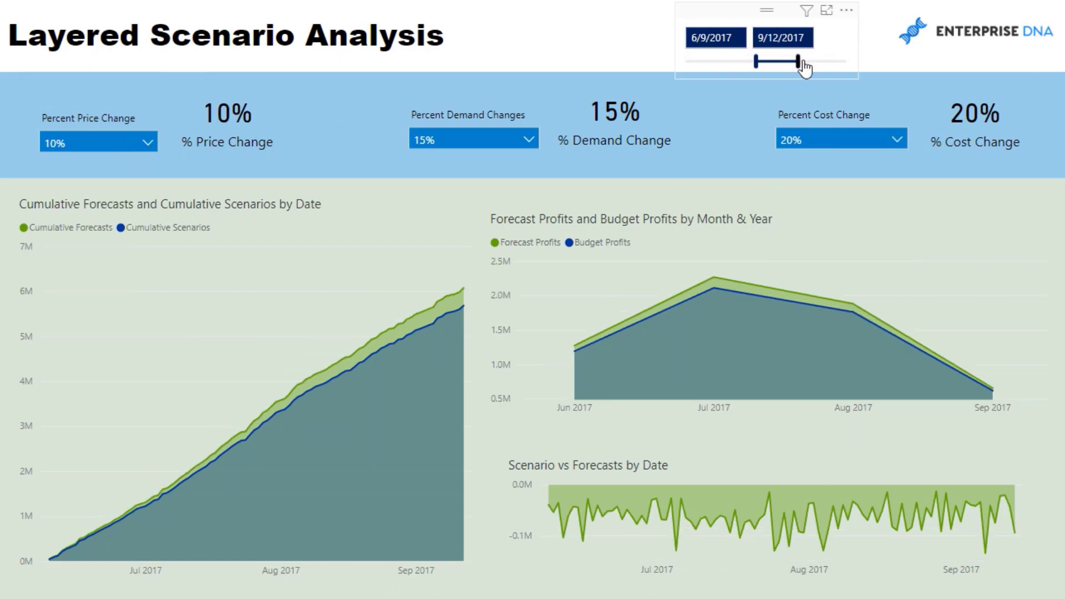
pyautogui.moveTo(756, 63); pyautogui.dragTo(702, 63)
pyautogui.moveTo(798, 62); pyautogui.dragTo(783, 62)
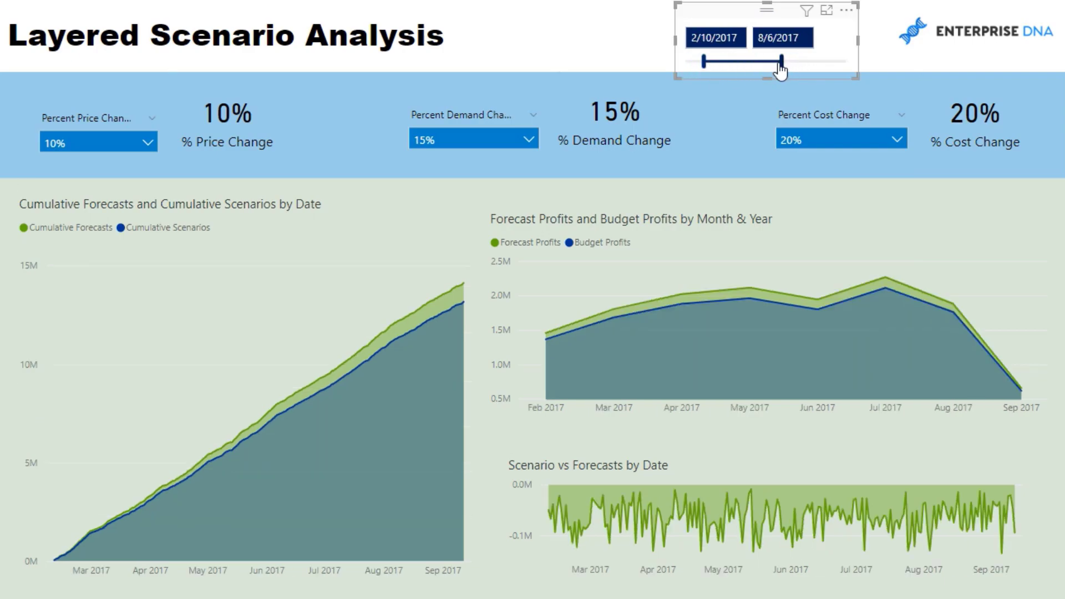
# Clear the price change back to All, and set demand to -5% and cost to 15%
pyautogui.click(147, 143)
pyautogui.click(53, 180)
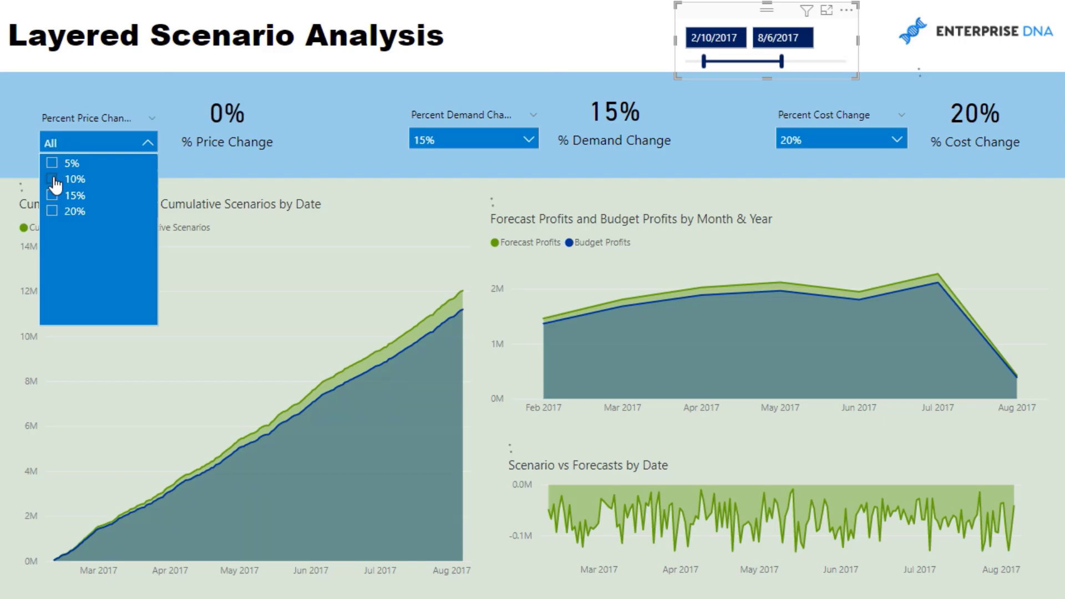
pyautogui.click(471, 142)
pyautogui.click(420, 177)
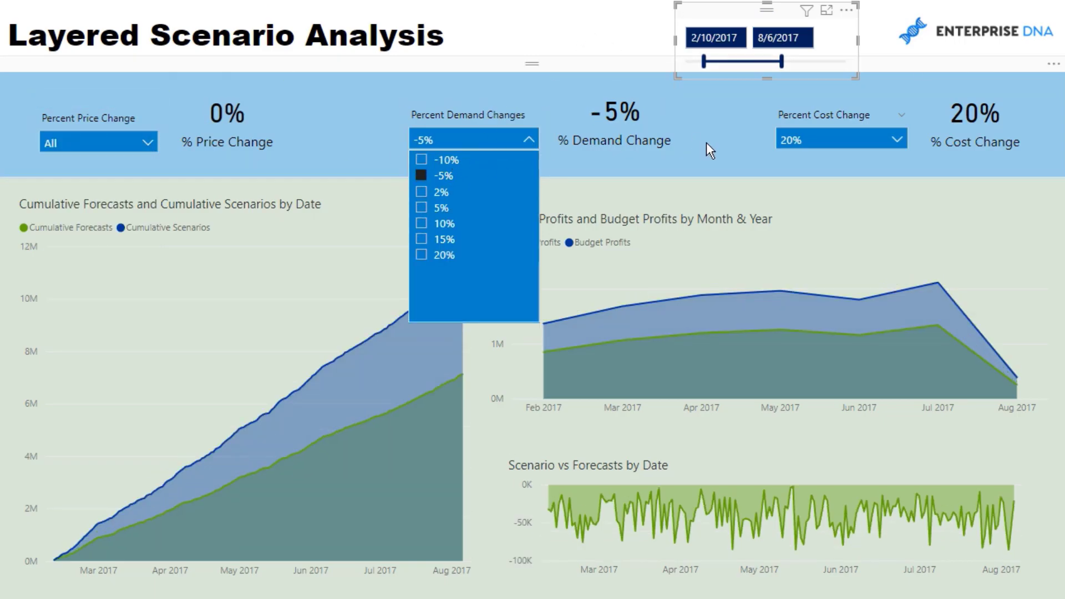
pyautogui.click(897, 140)
pyautogui.click(788, 223)
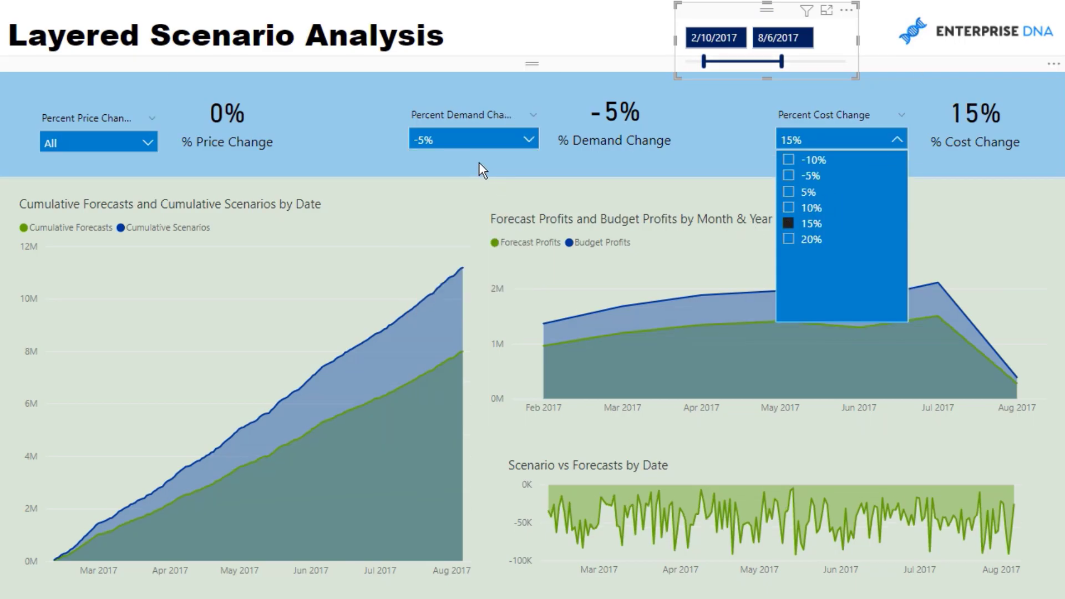
pyautogui.click(587, 35)
pyautogui.moveTo(551, 357)
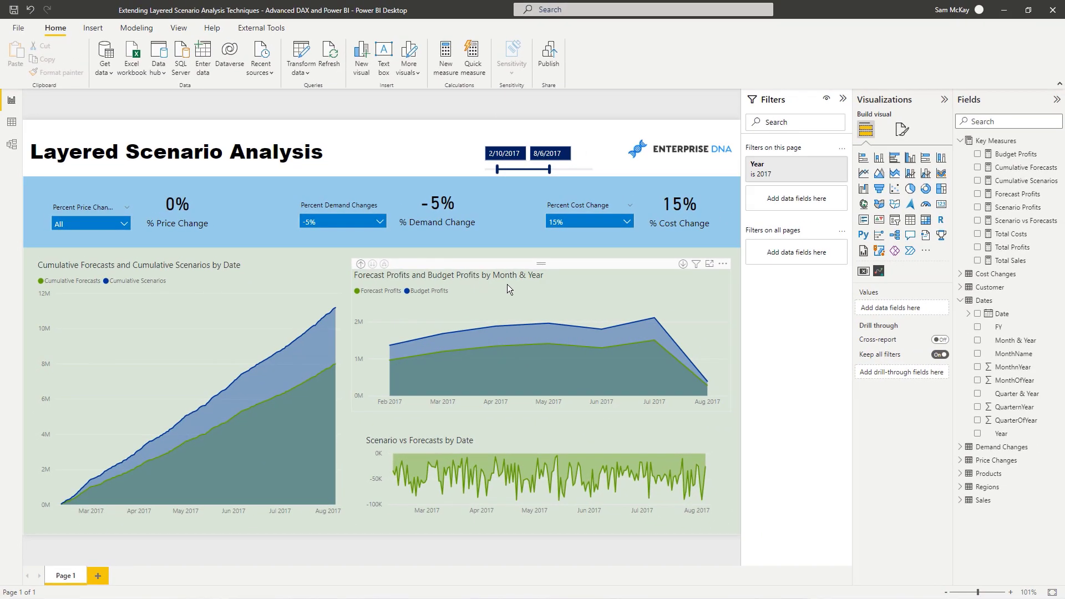
# Make the profits chart clustered columns and drill Scenario vs Forecasts down to monthly columns
pyautogui.click(563, 276)
pyautogui.click(879, 157)
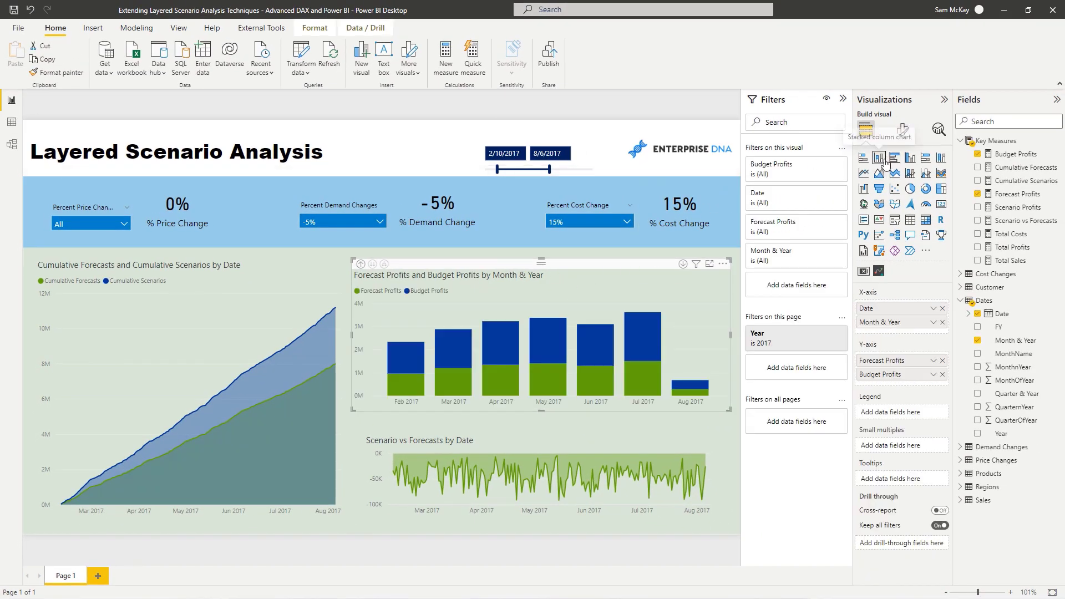
pyautogui.click(910, 159)
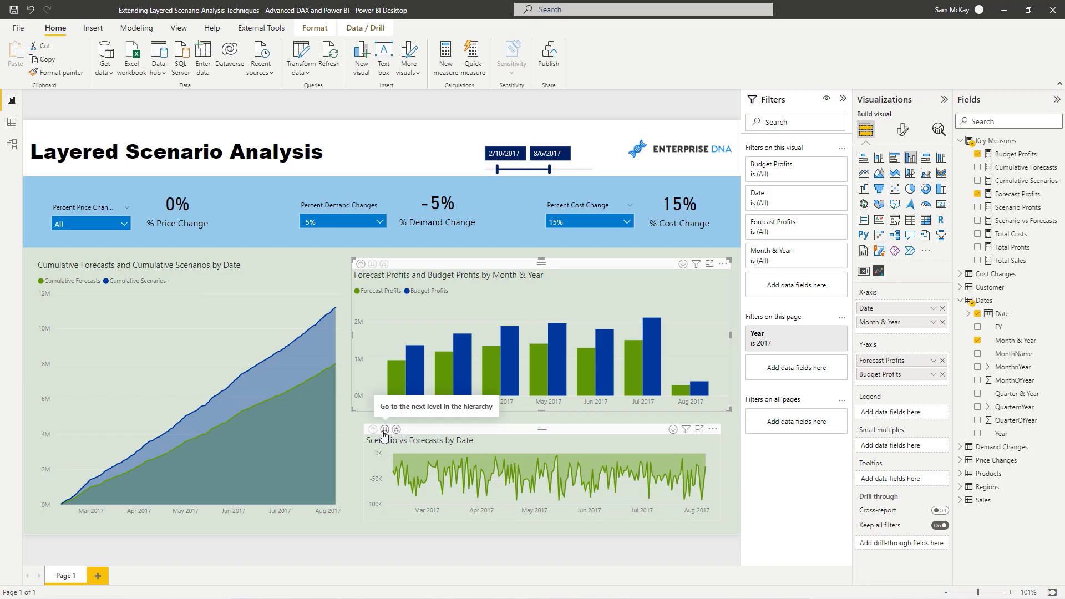
pyautogui.click(385, 430)
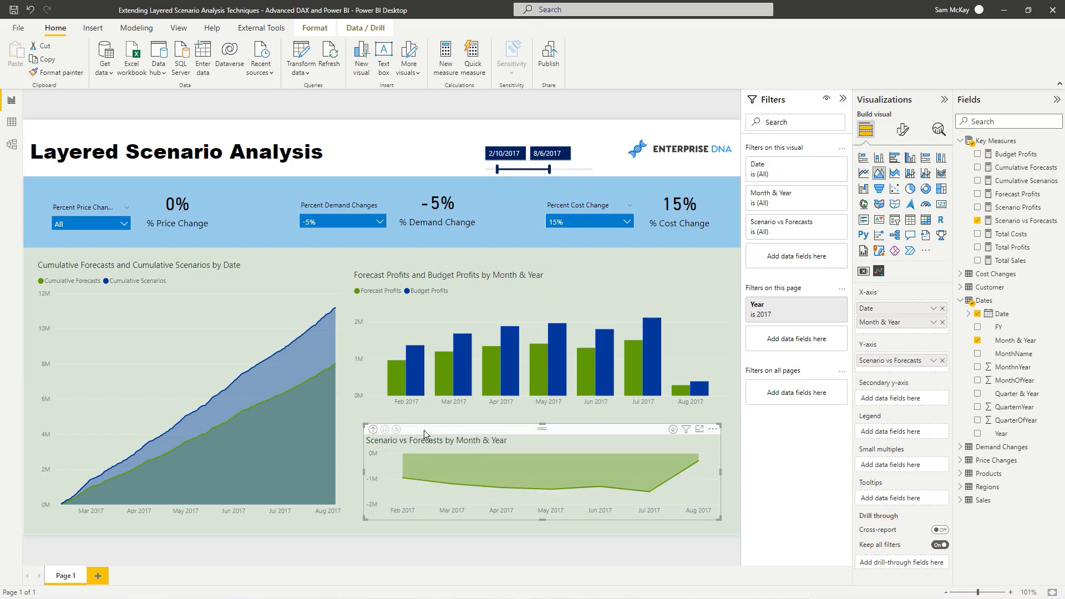
pyautogui.click(880, 158)
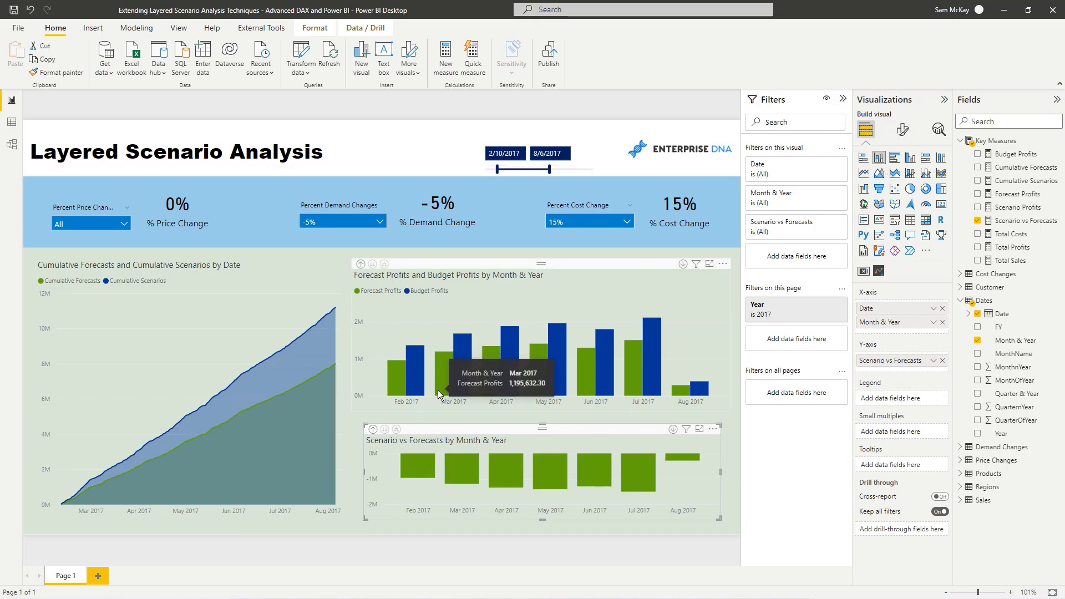
# Turn on data labels for the Scenario vs Forecasts columns, showing values from -1.0M to -0.3M
pyautogui.click(903, 130)
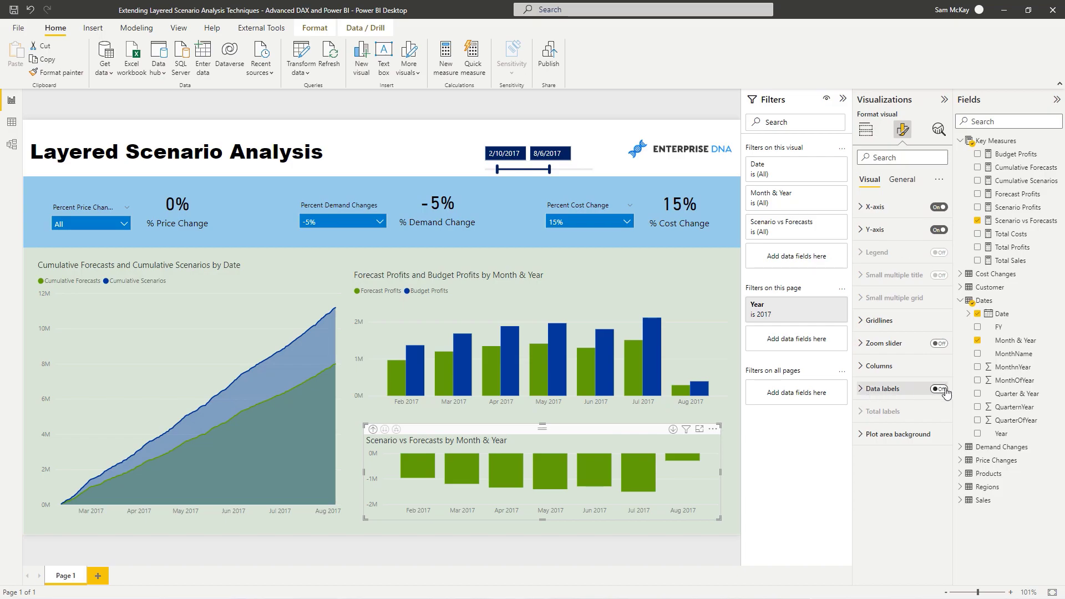
pyautogui.click(940, 389)
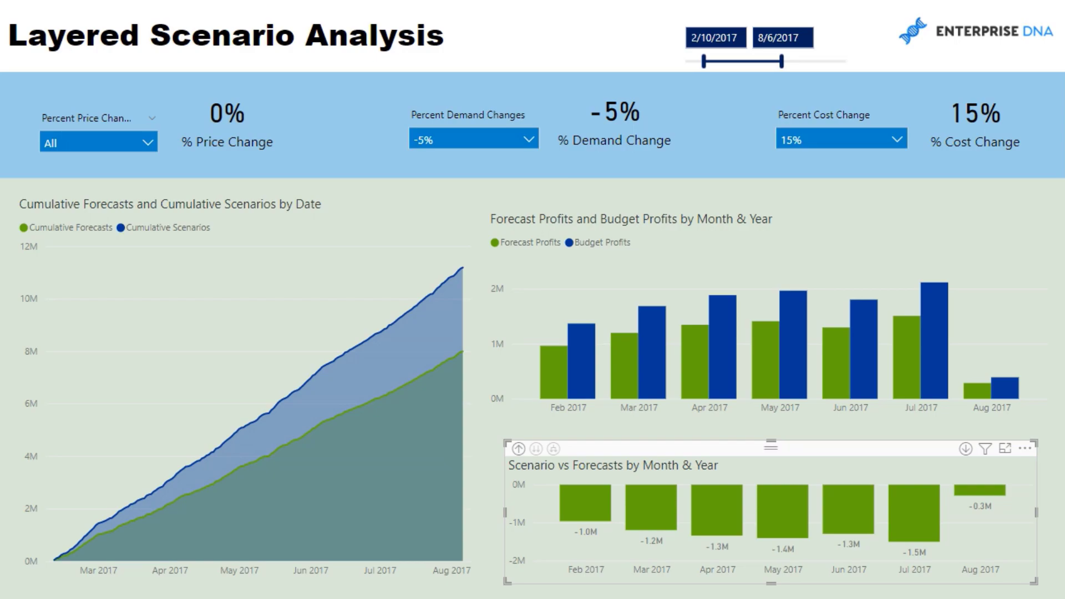
pyautogui.click(330, 192)
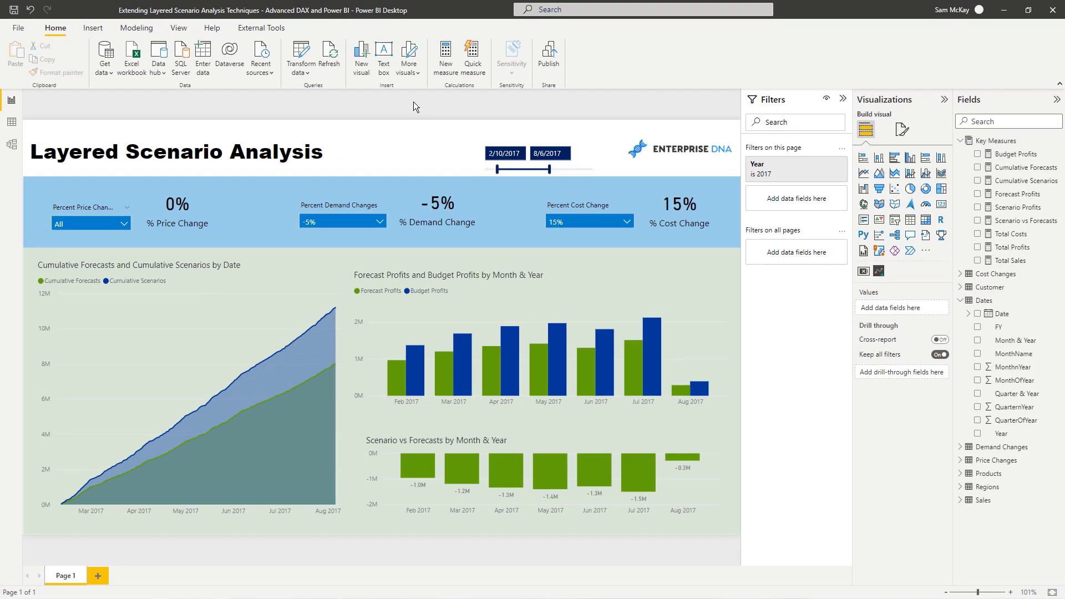
# Narrow the Forecast and Budget Profits chart and the Scenario vs Forecasts chart from the right
pyautogui.click(627, 278)
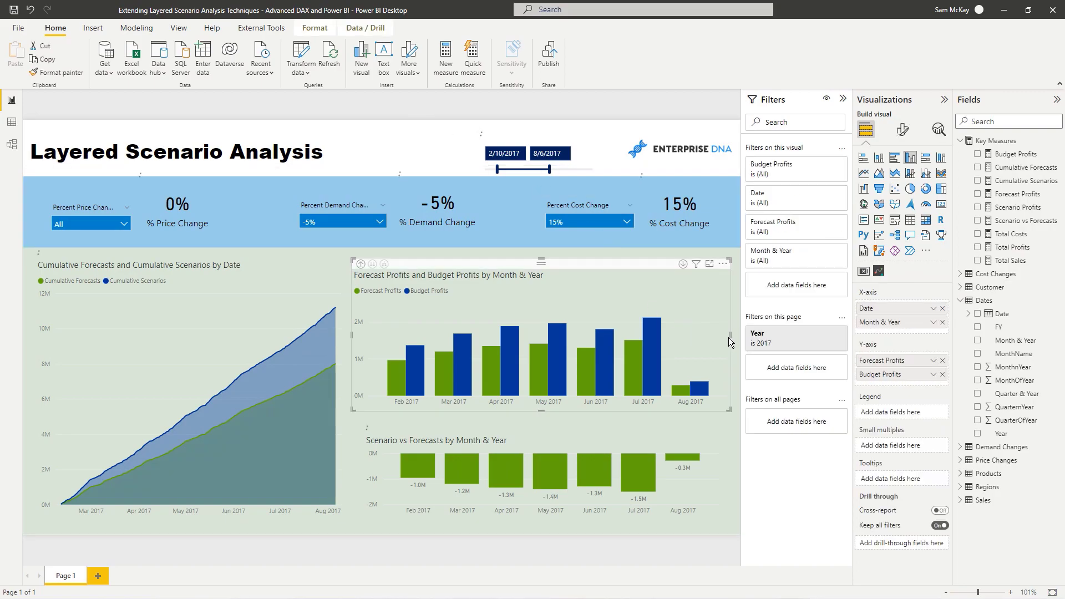
pyautogui.moveTo(728, 336); pyautogui.dragTo(653, 336)
pyautogui.click(717, 471)
pyautogui.moveTo(718, 472); pyautogui.dragTo(651, 474)
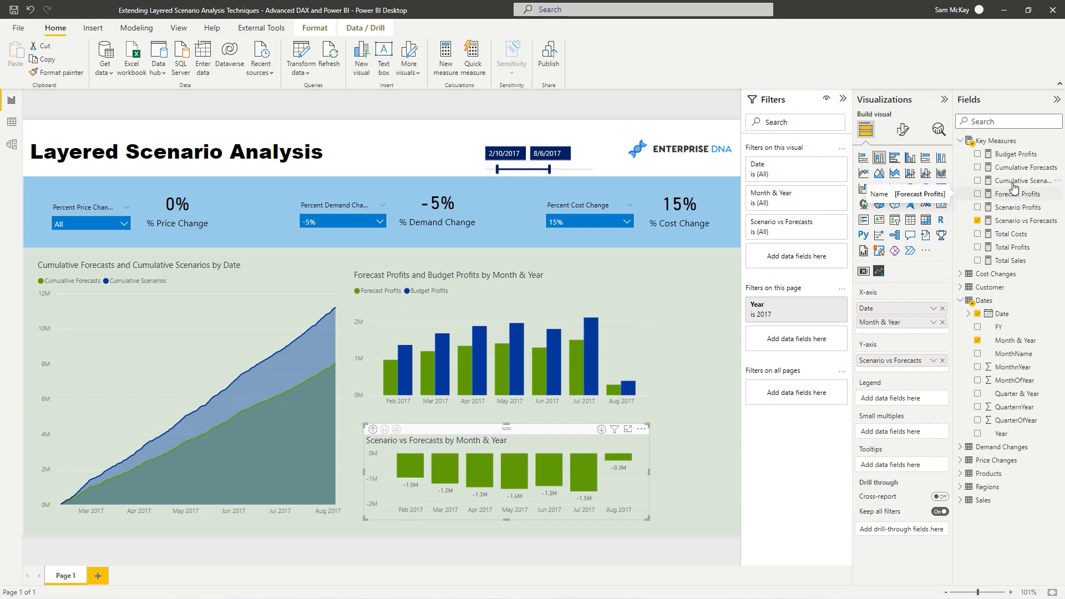
# Add Budget Profits to the canvas as a Card visual showing 11.18M
pyautogui.moveTo(1015, 154); pyautogui.dragTo(671, 267)
pyautogui.click(941, 204)
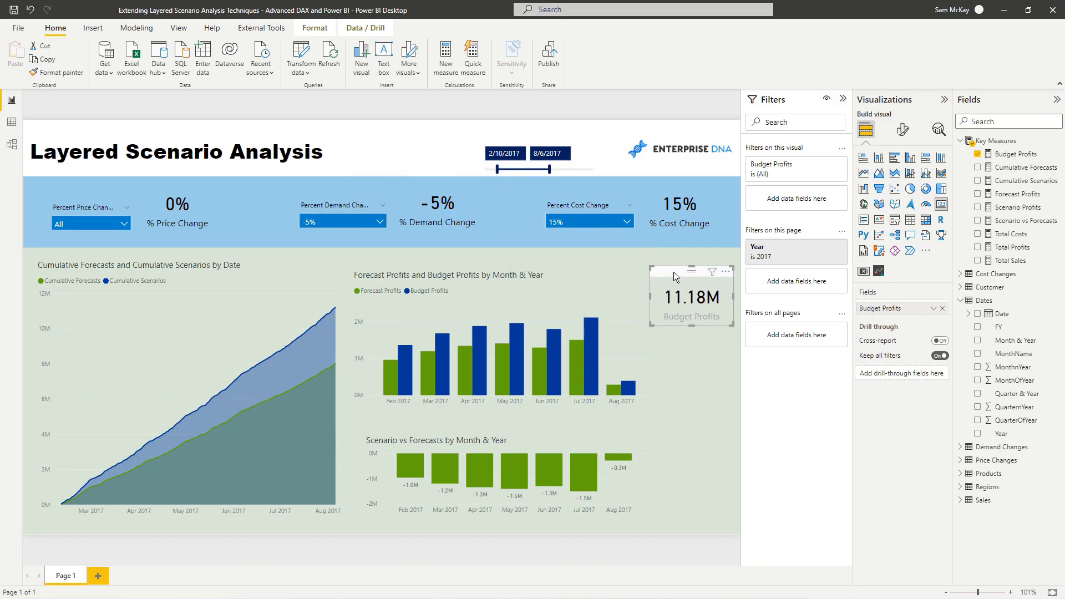
pyautogui.click(409, 109)
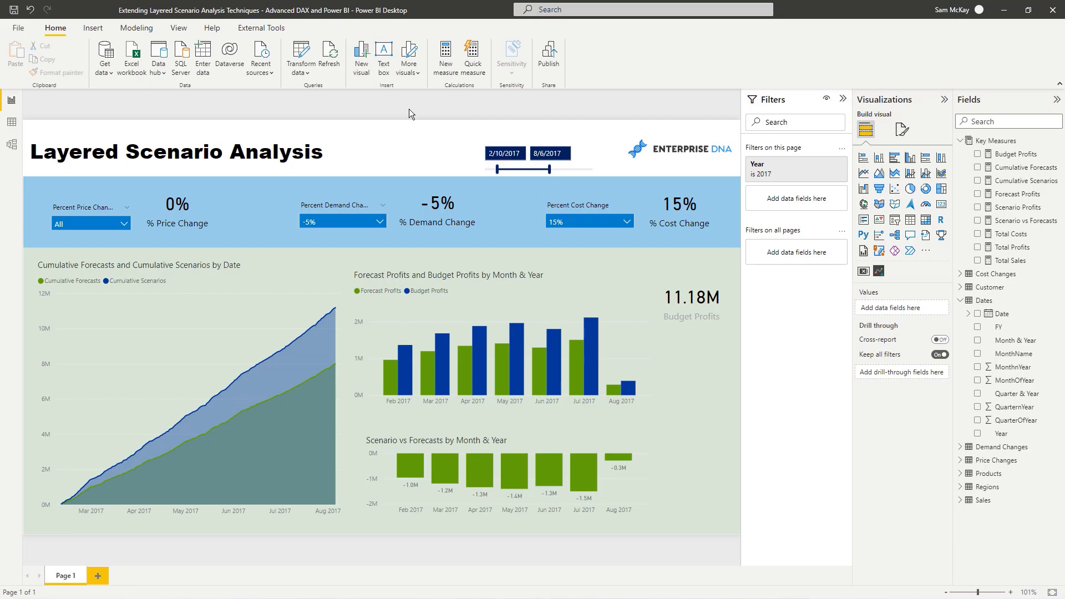